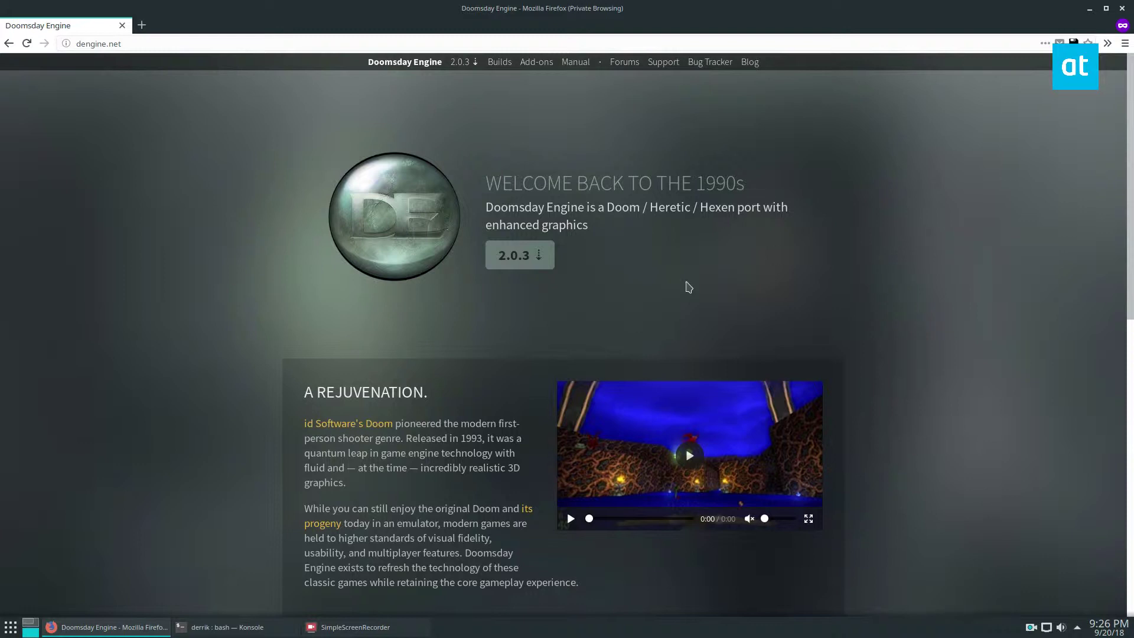
# Look through the Doomsday Engine home page and open its download page for version 2.0.3.
pyautogui.scroll(-7, 157, 551)
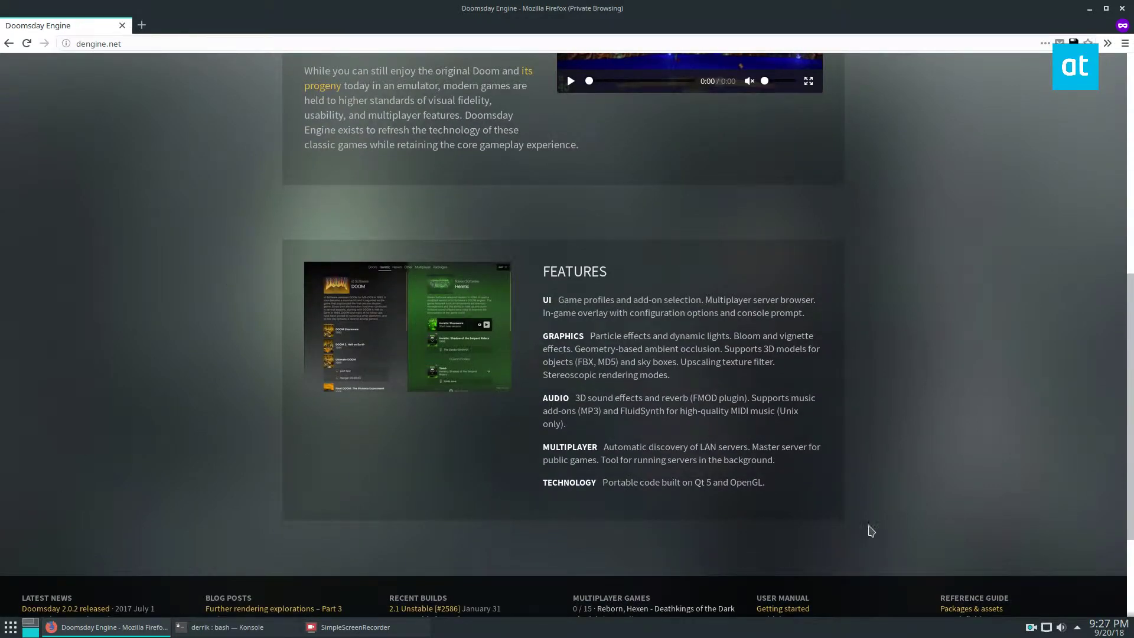
pyautogui.scroll(1, 868, 529)
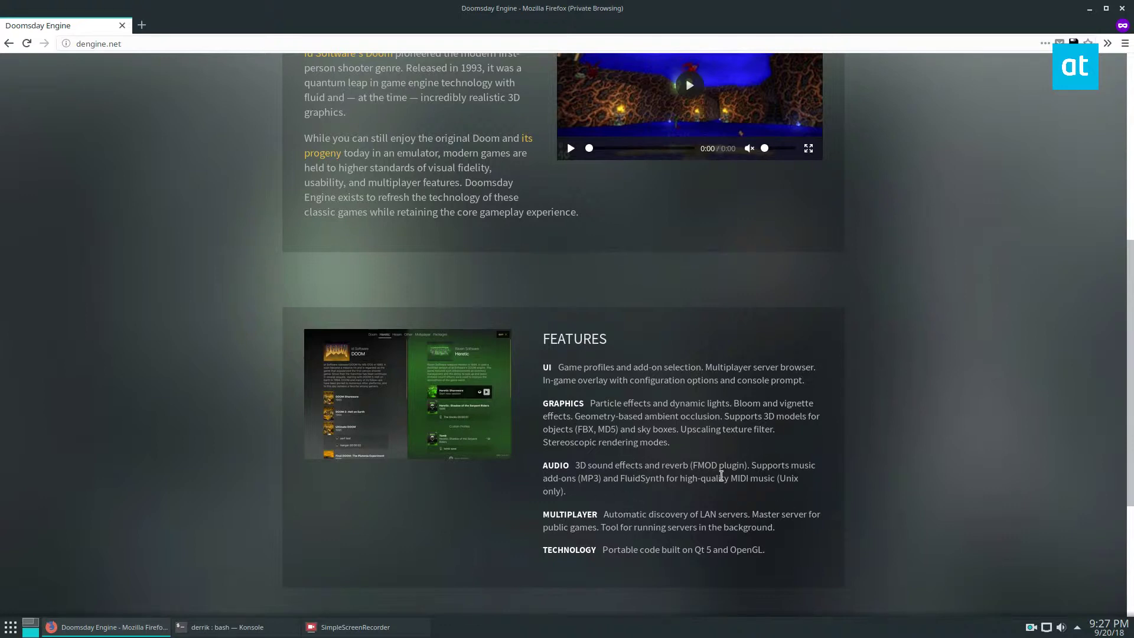
pyautogui.scroll(2, 923, 489)
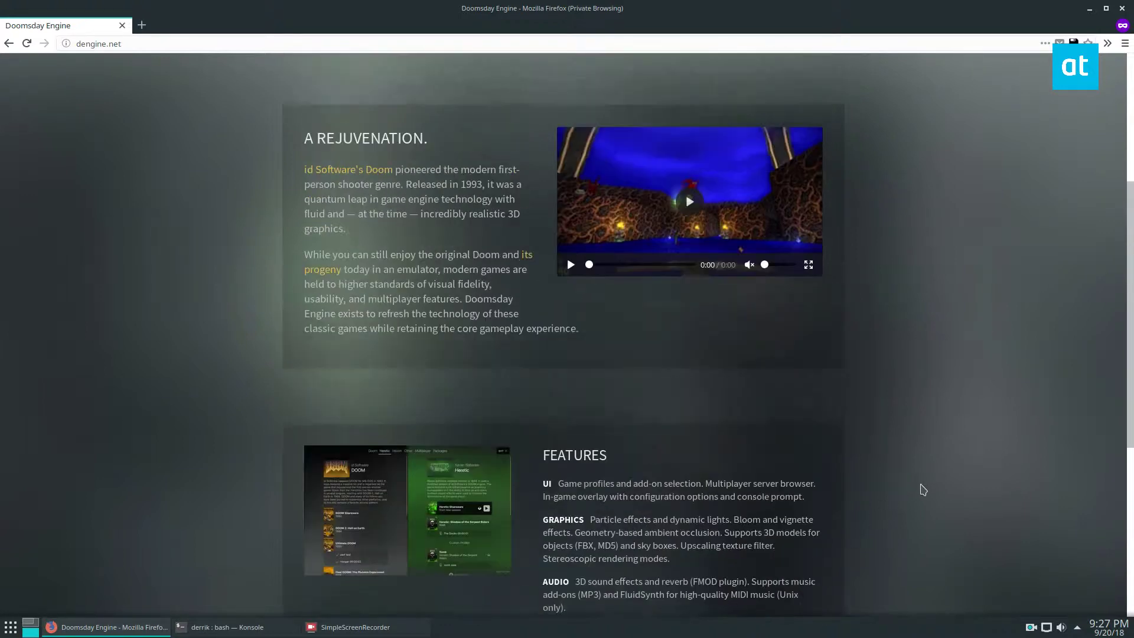
pyautogui.scroll(4, 923, 489)
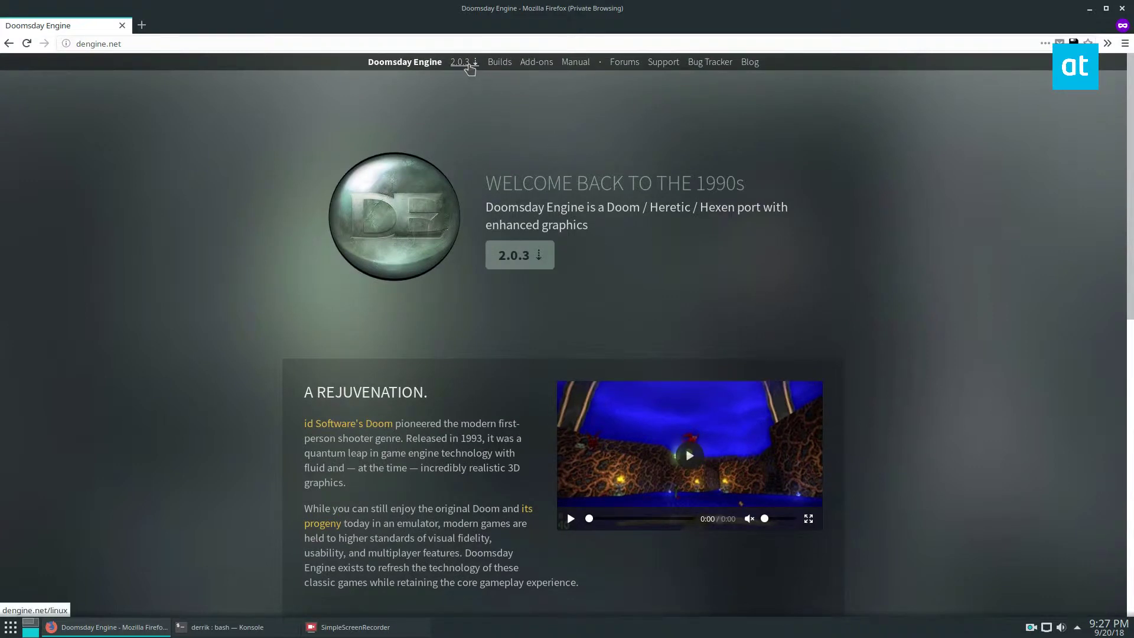
pyautogui.click(470, 66)
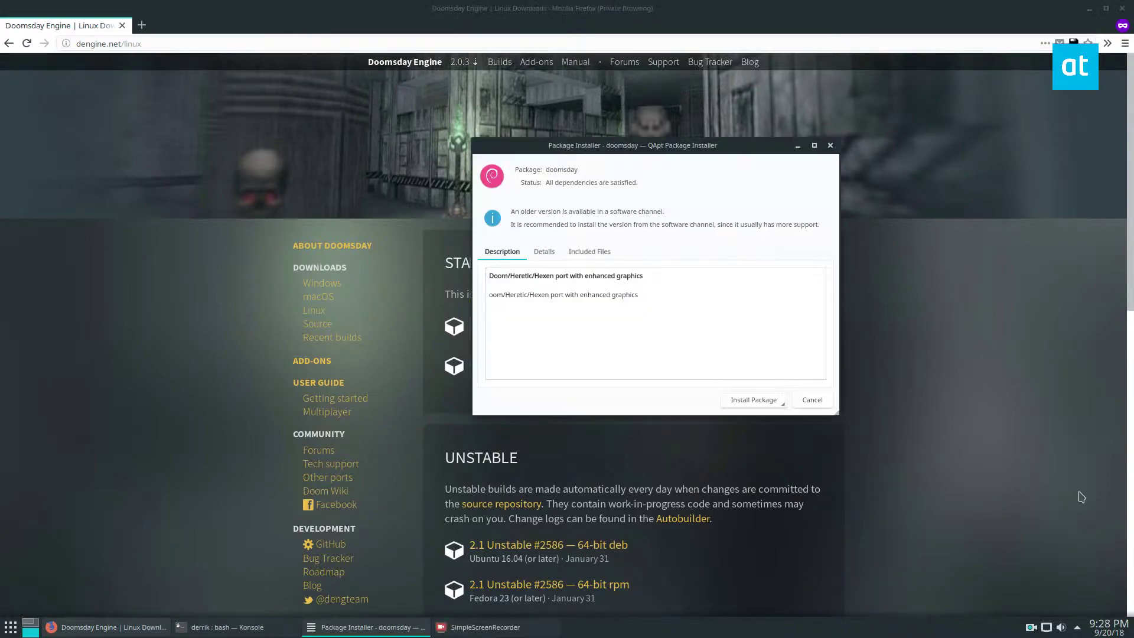
# Install the doomsday package from the package installer, authenticating with the account password, and close the installer when done.
pyautogui.click(1089, 8)
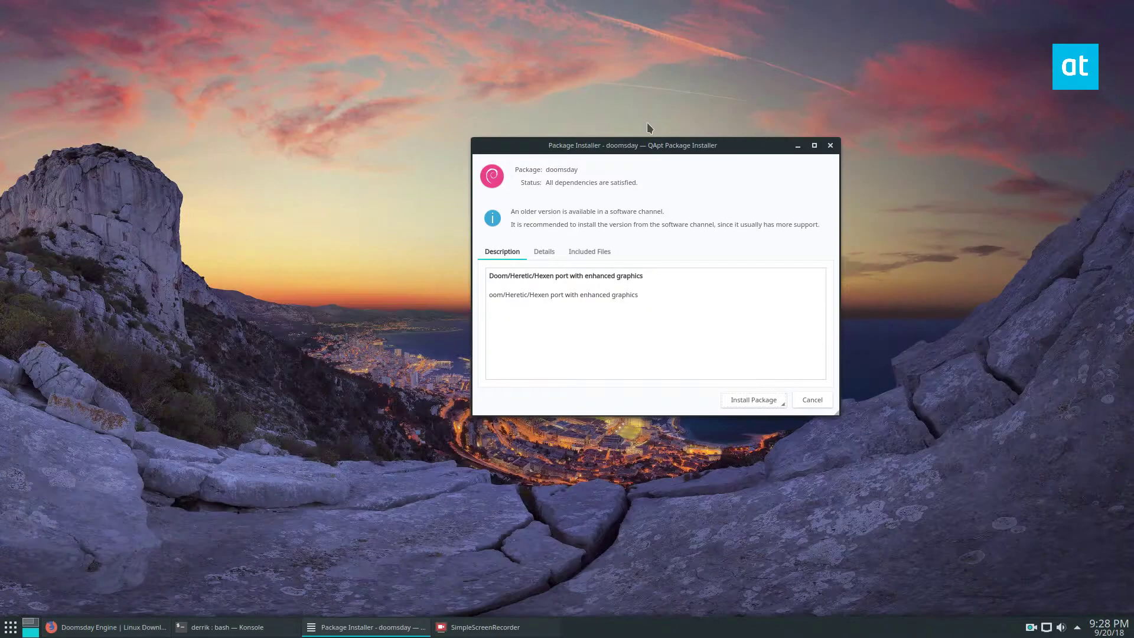
pyautogui.moveTo(609, 148); pyautogui.dragTo(437, 165)
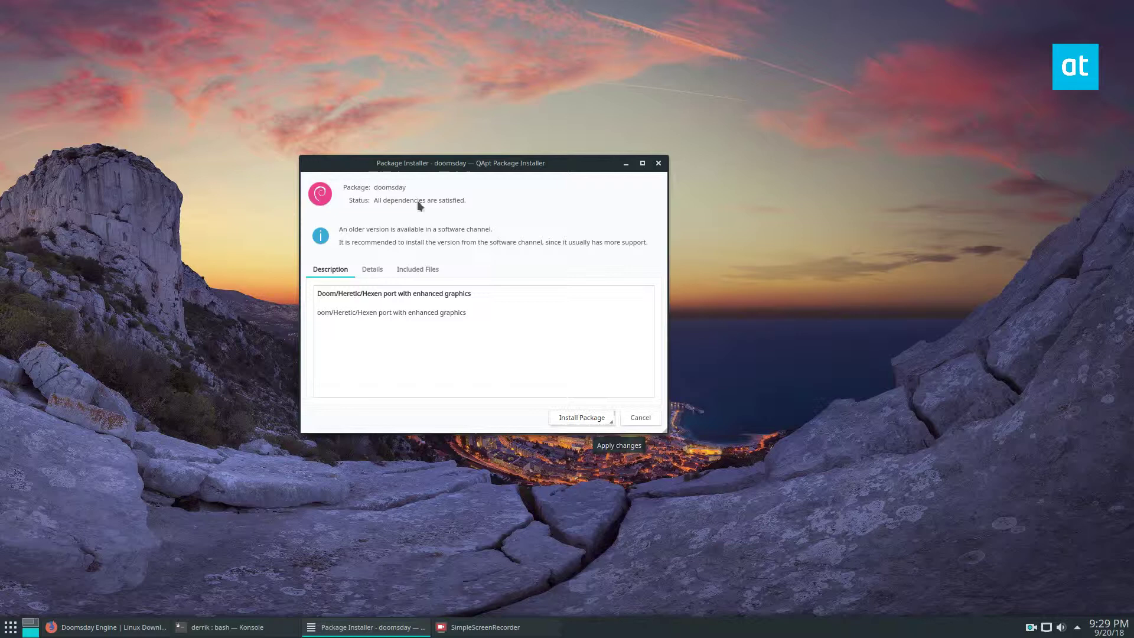
pyautogui.moveTo(340, 170); pyautogui.dragTo(322, 92)
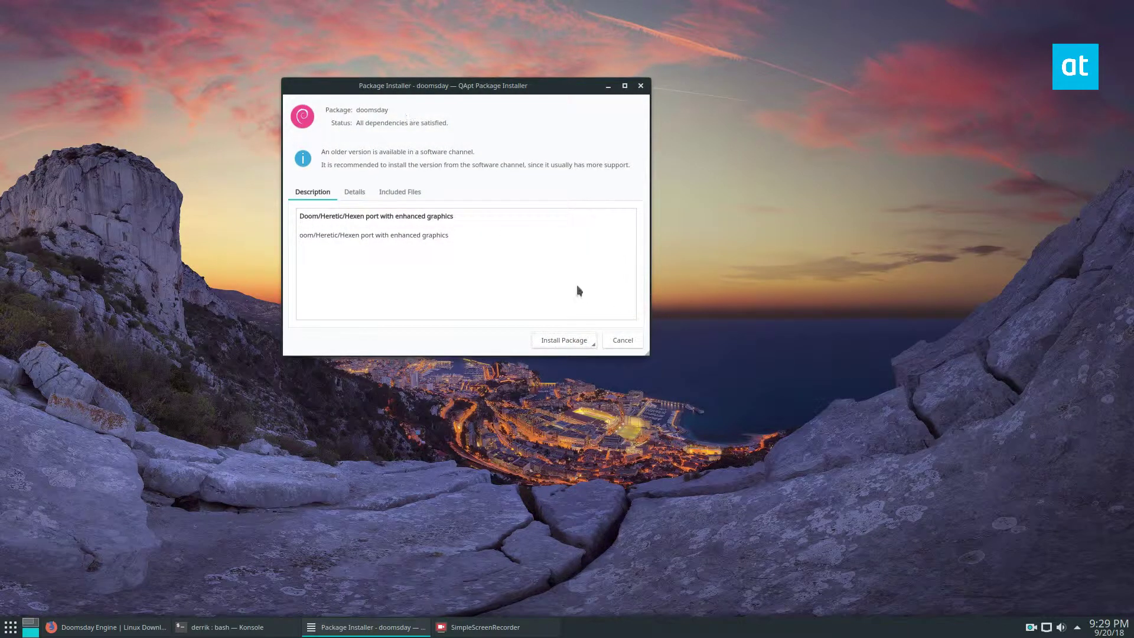
pyautogui.click(556, 342)
pyautogui.write('•••')
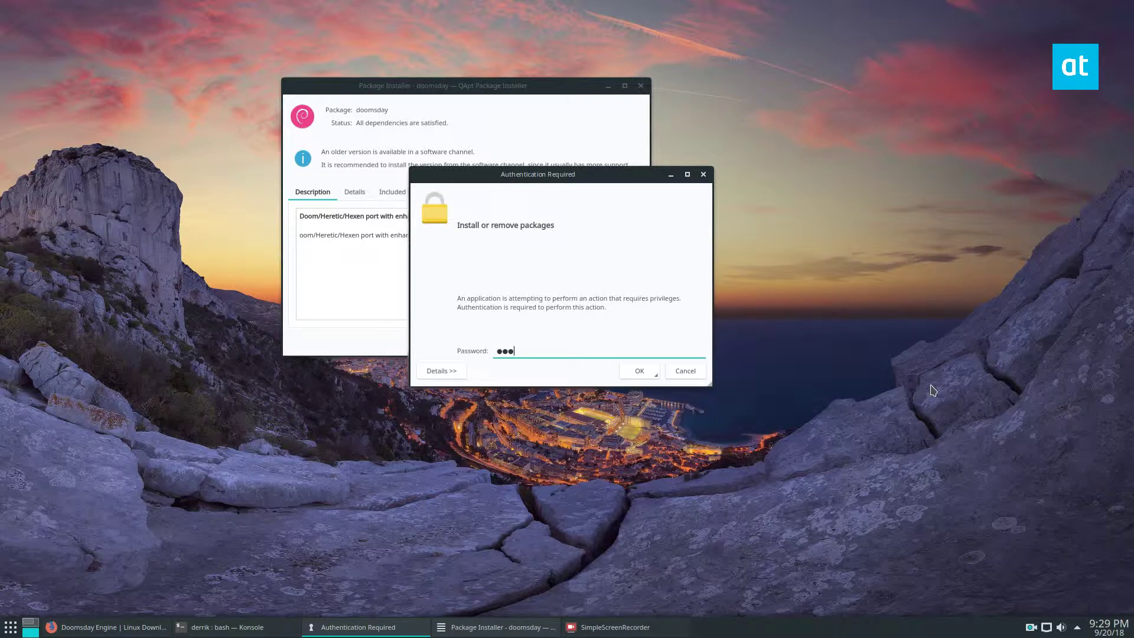
pyautogui.write('•••••')
pyautogui.press('Return')
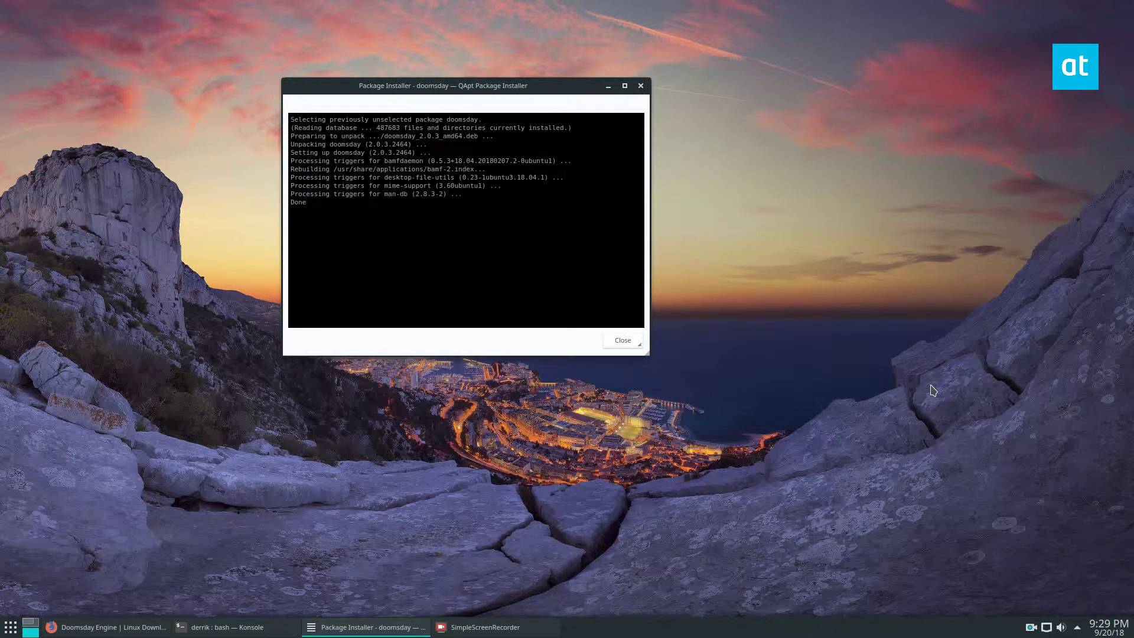
pyautogui.click(623, 340)
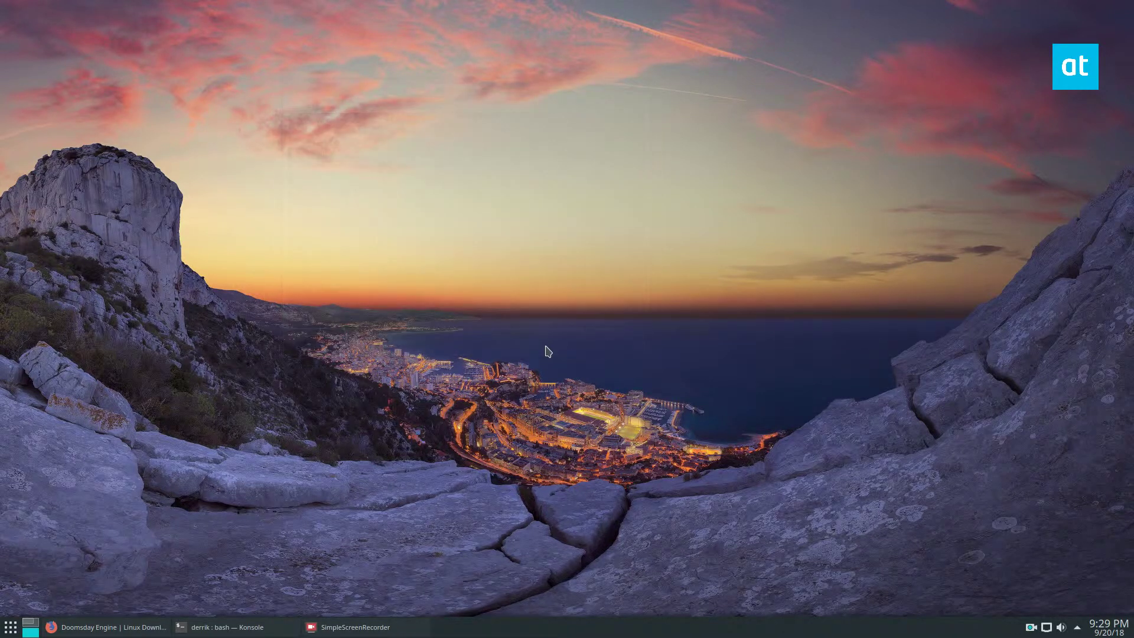
# Launch Doomsday 2 from the application launcher and dismiss its welcome tutorial.
pyautogui.press('super')
pyautogui.write('dooms')
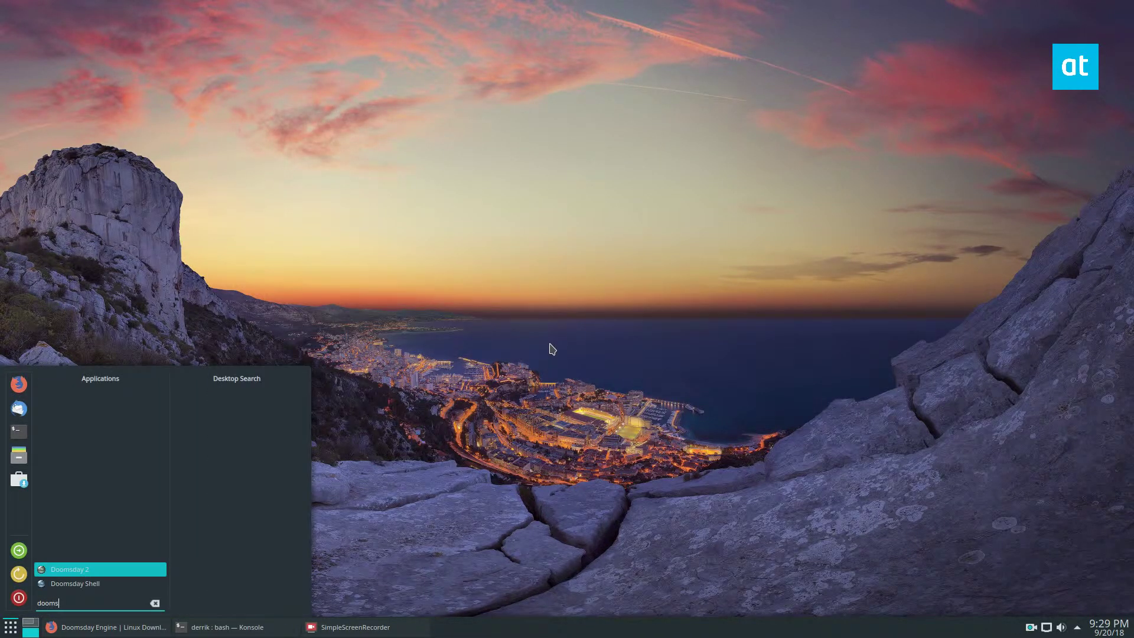
pyautogui.press('Escape')
pyautogui.write('doom')
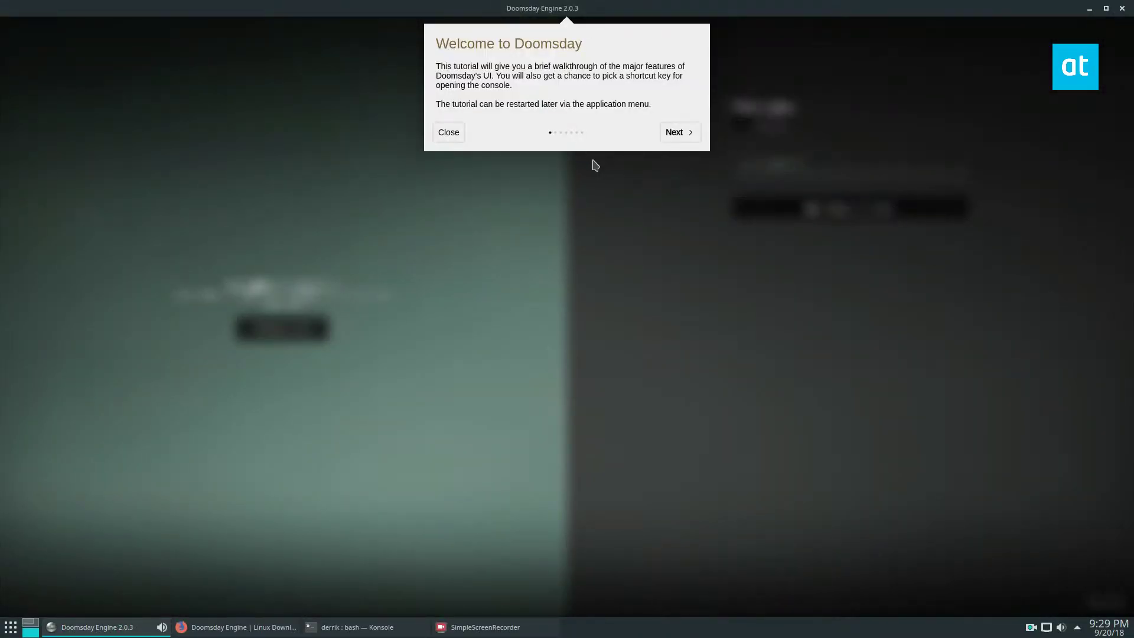
pyautogui.click(444, 140)
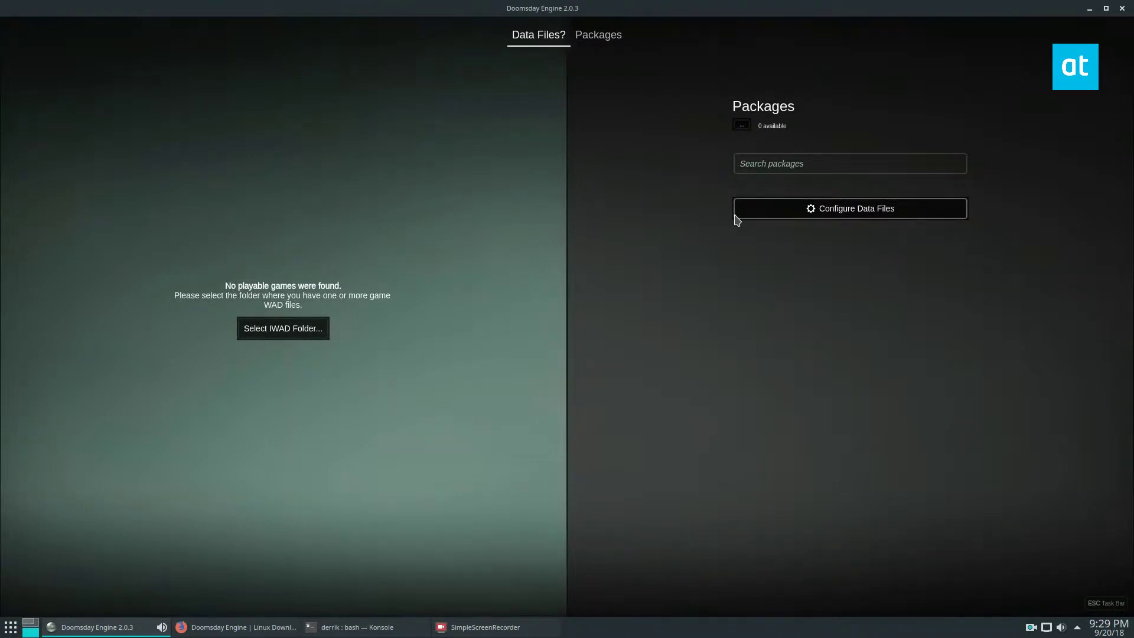
# Minimize Doomsday Engine, switch to the Konsole window and clear its terminal output.
pyautogui.click(1089, 9)
pyautogui.click(10, 627)
pyautogui.click(10, 627)
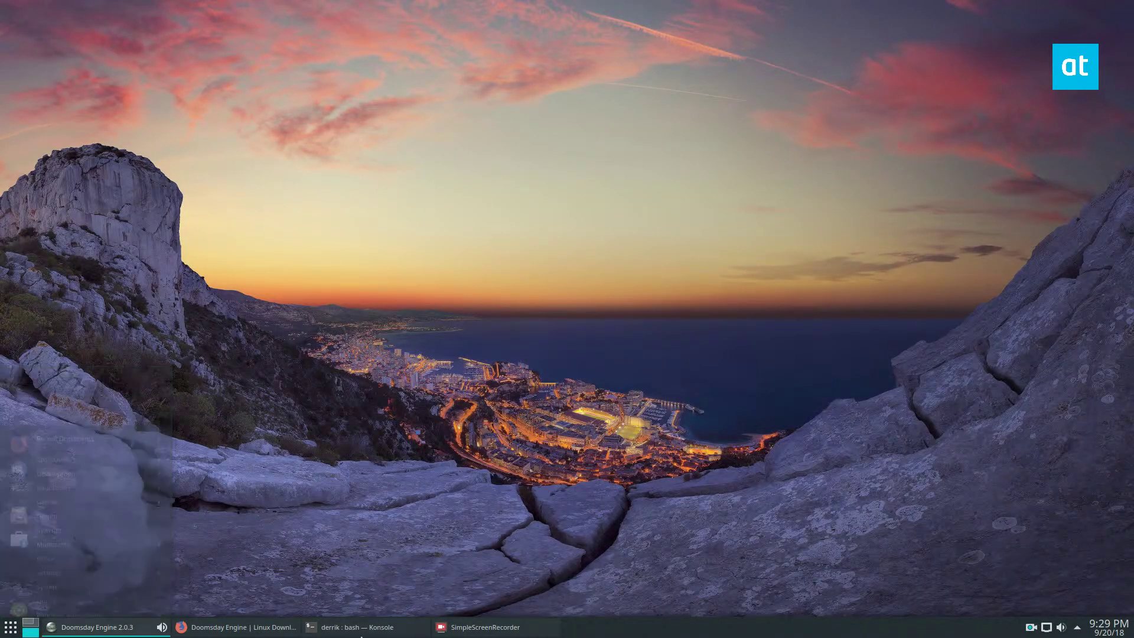
pyautogui.click(355, 628)
pyautogui.moveTo(489, 125); pyautogui.dragTo(377, 72)
pyautogui.write('clear')
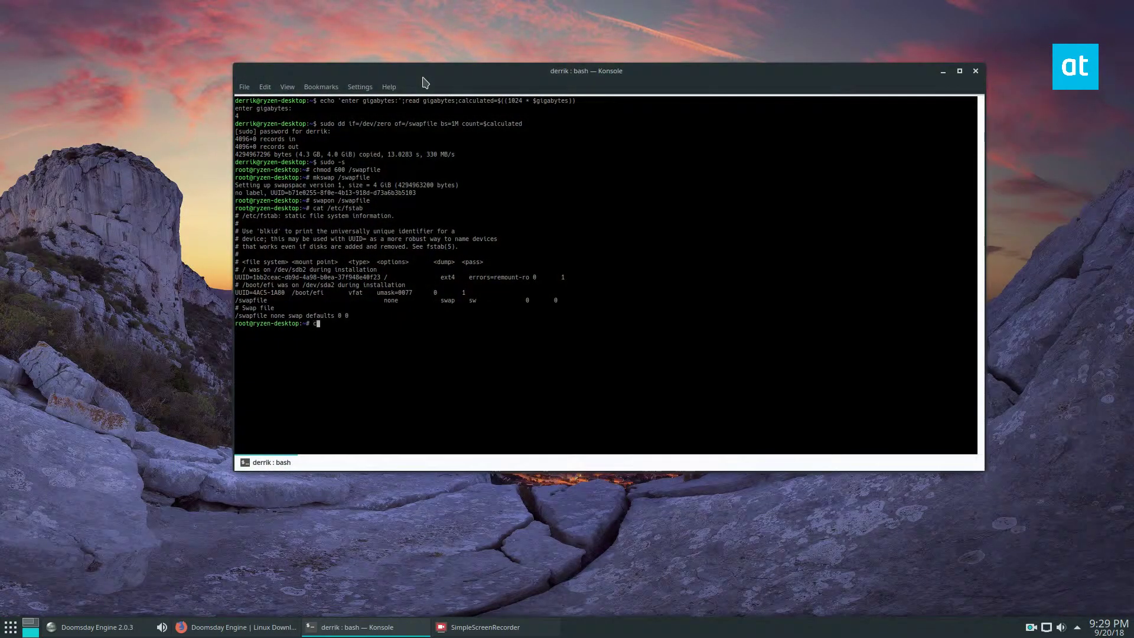
pyautogui.press('Return')
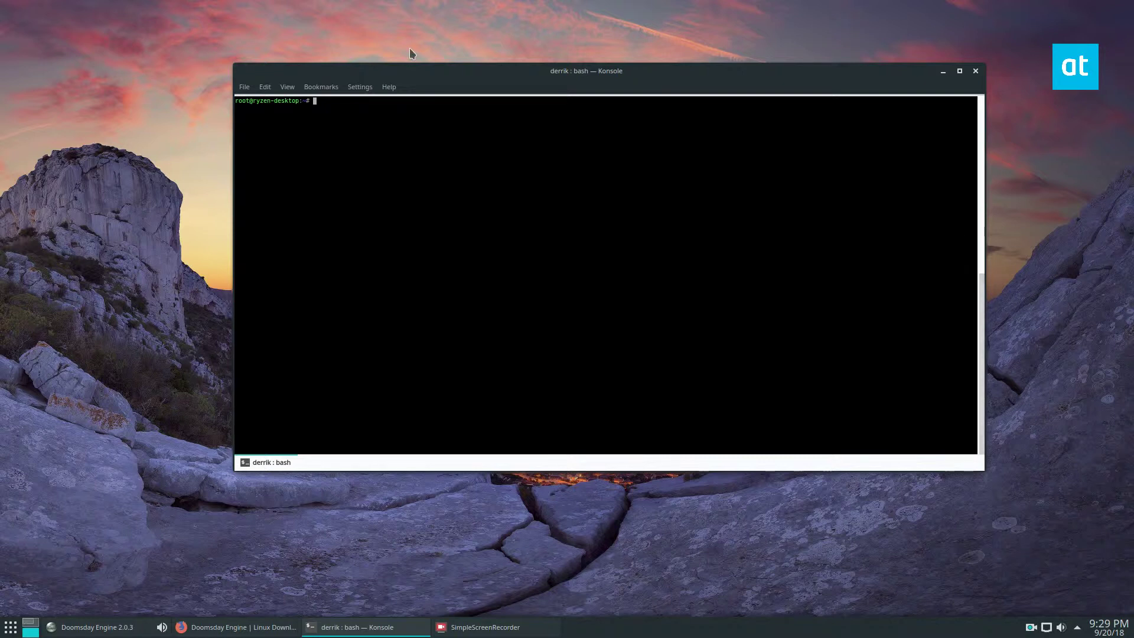
# Exit the root shell back to the regular user and clear the terminal again.
pyautogui.write('exit')
pyautogui.press('Return')
pyautogui.write('clear')
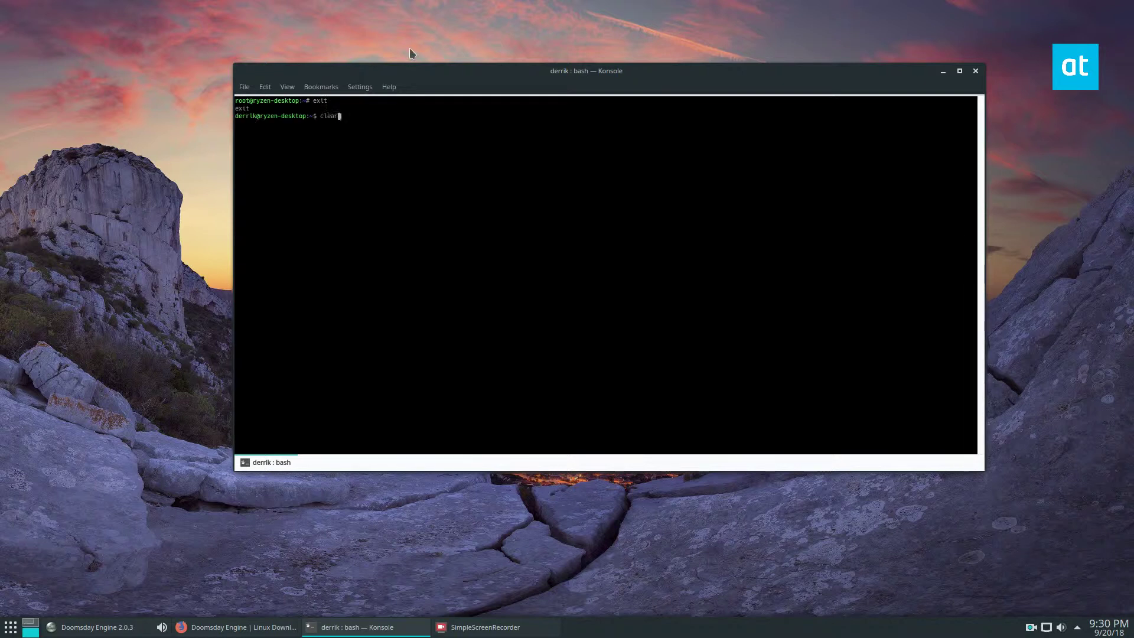
pyautogui.press('Return')
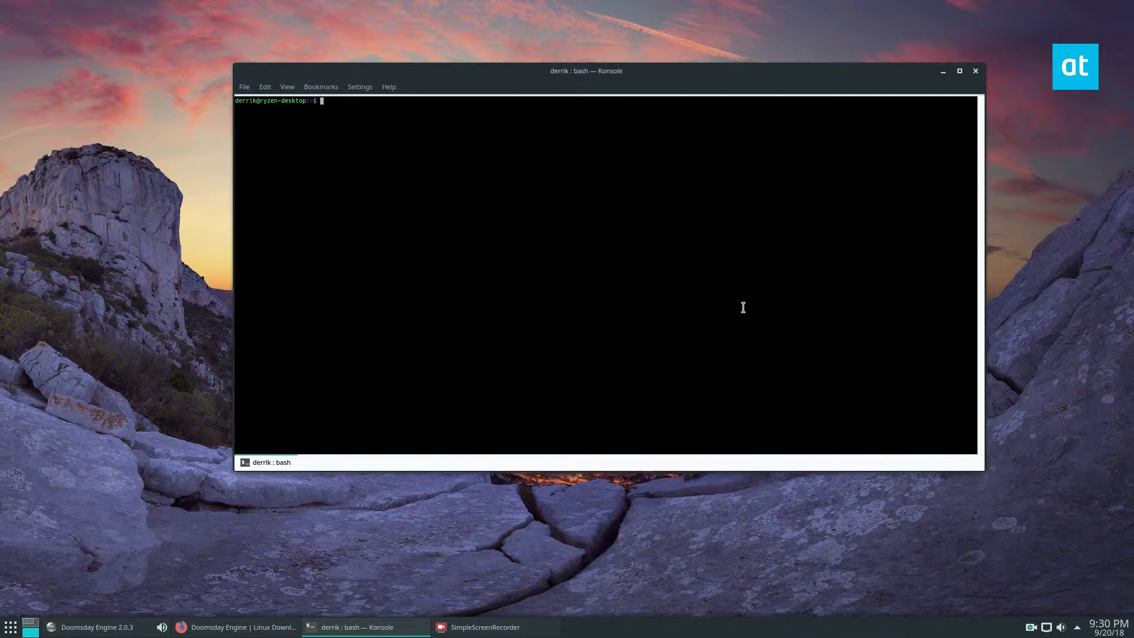
# Create a WADS directory in the home folder with mkdir -p ~/WADS.
pyautogui.write('mkdir -p ~/WADS')
pyautogui.scroll(4, 587, 215)
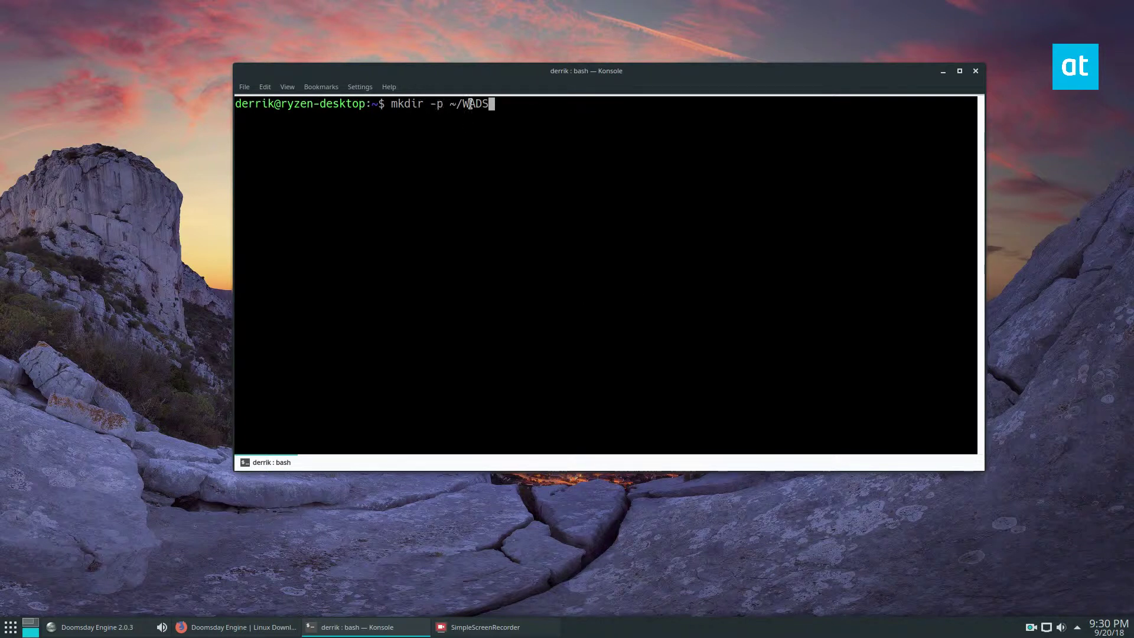
pyautogui.press('Return')
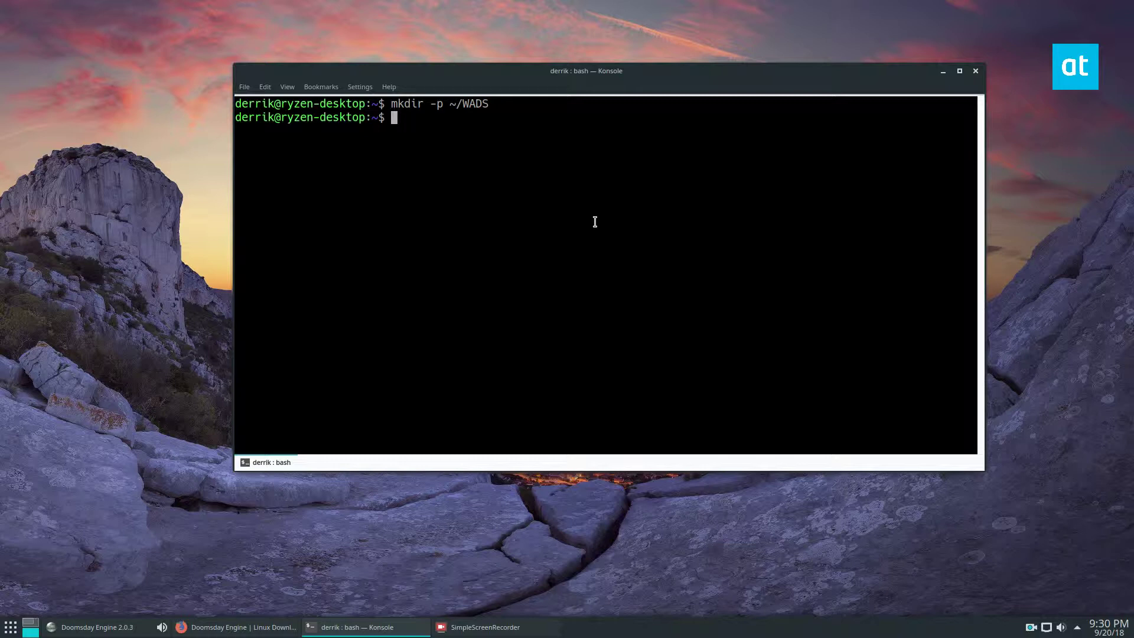
pyautogui.press('Return')
pyautogui.write('wget http://www.jbserver.com/downloads/games/doom/misc/shareware/doom1.wad.zip')
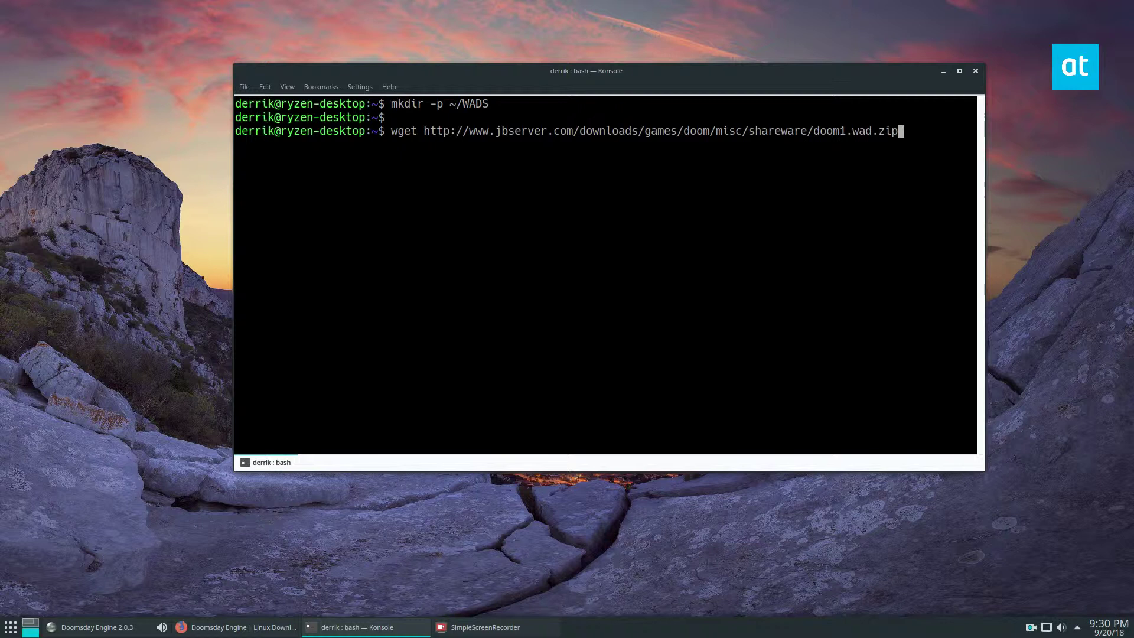
pyautogui.press('Return')
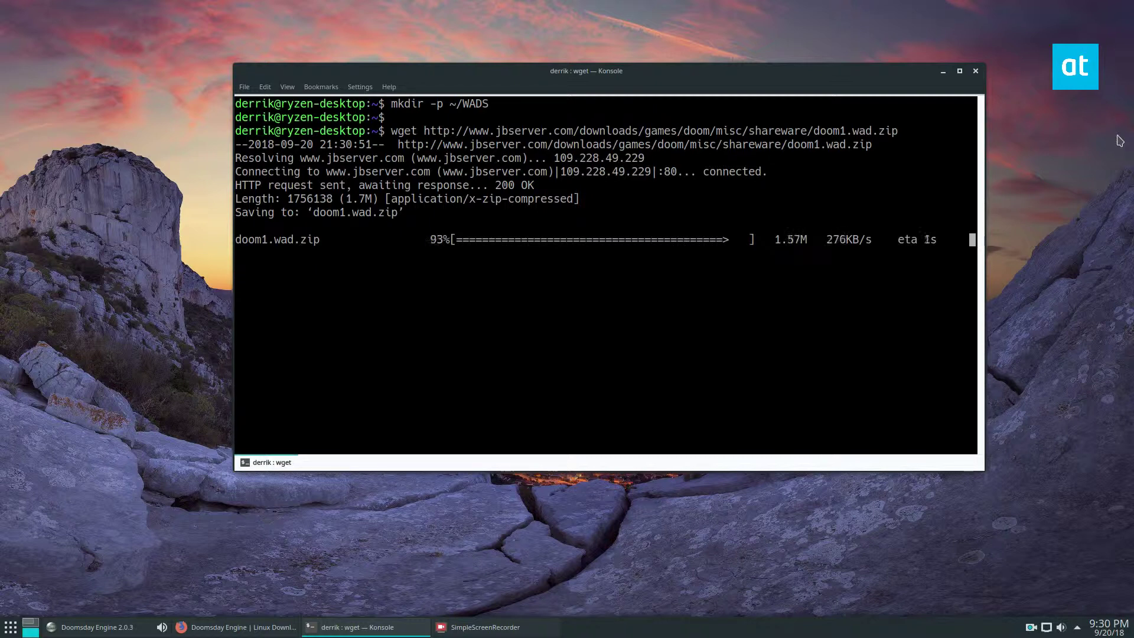
# Move doom1.wad.zip from the home folder into ~/WADS/.
pyautogui.write('mv d')
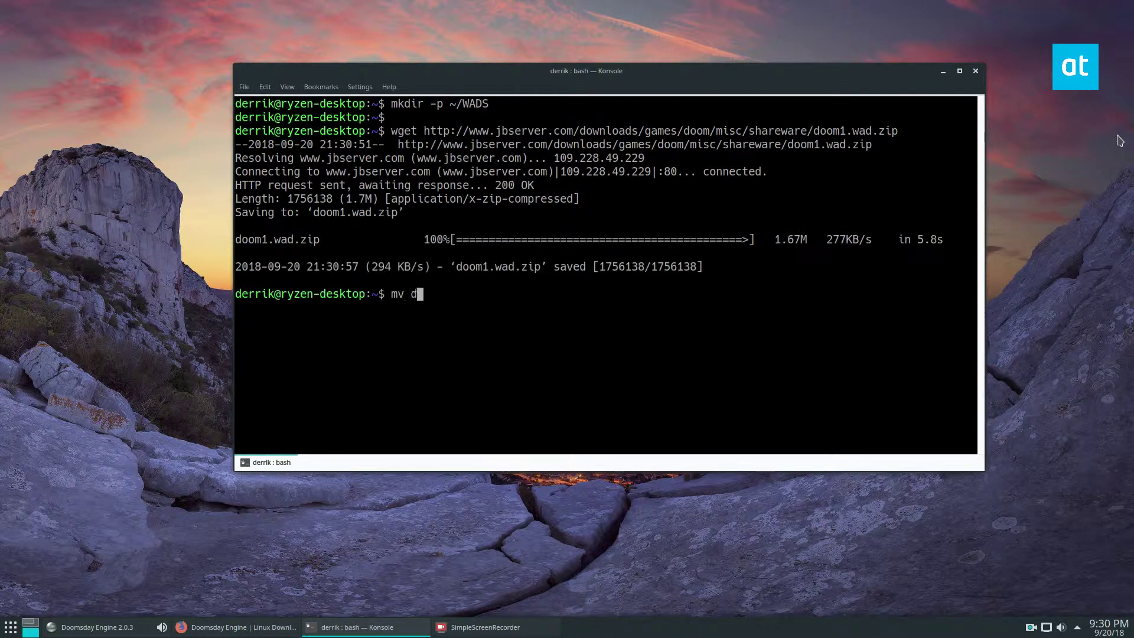
pyautogui.write('oom1.wad.zip ~/W')
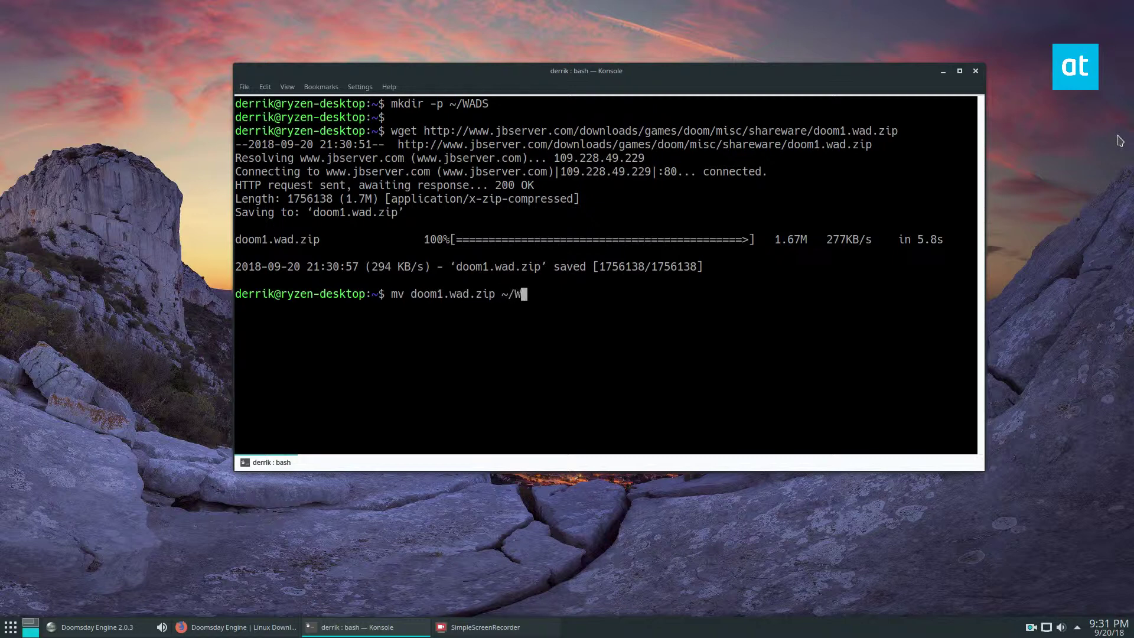
pyautogui.press('Tab')
pyautogui.press('Return')
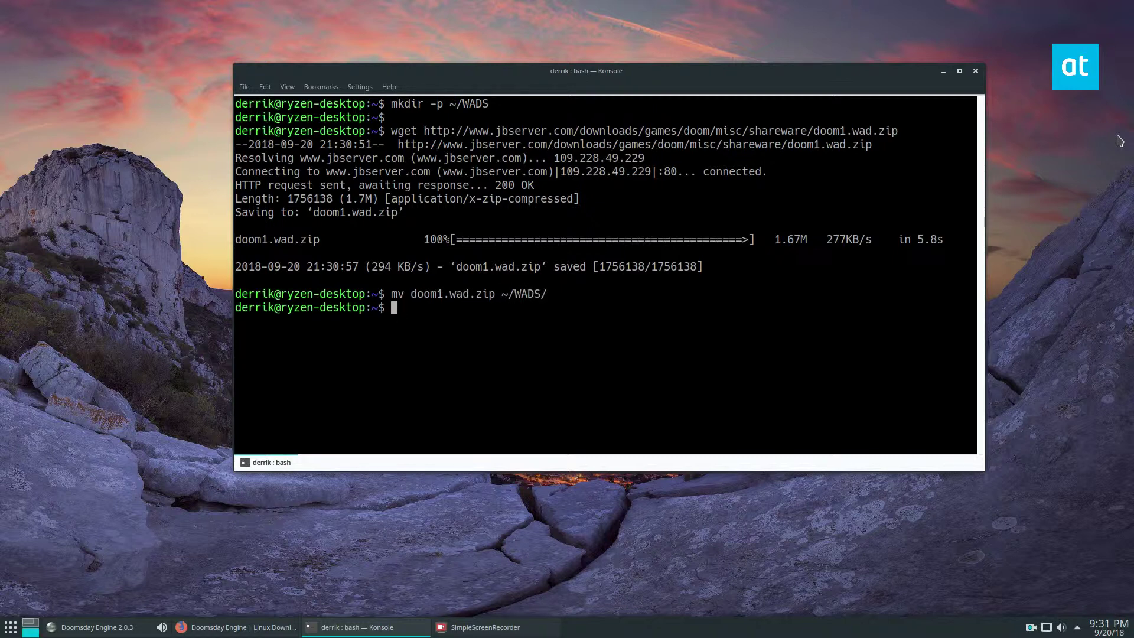
# Try to unzip doom1.wad.zip from the home folder.
pyautogui.write('unzip doom1.wad.')
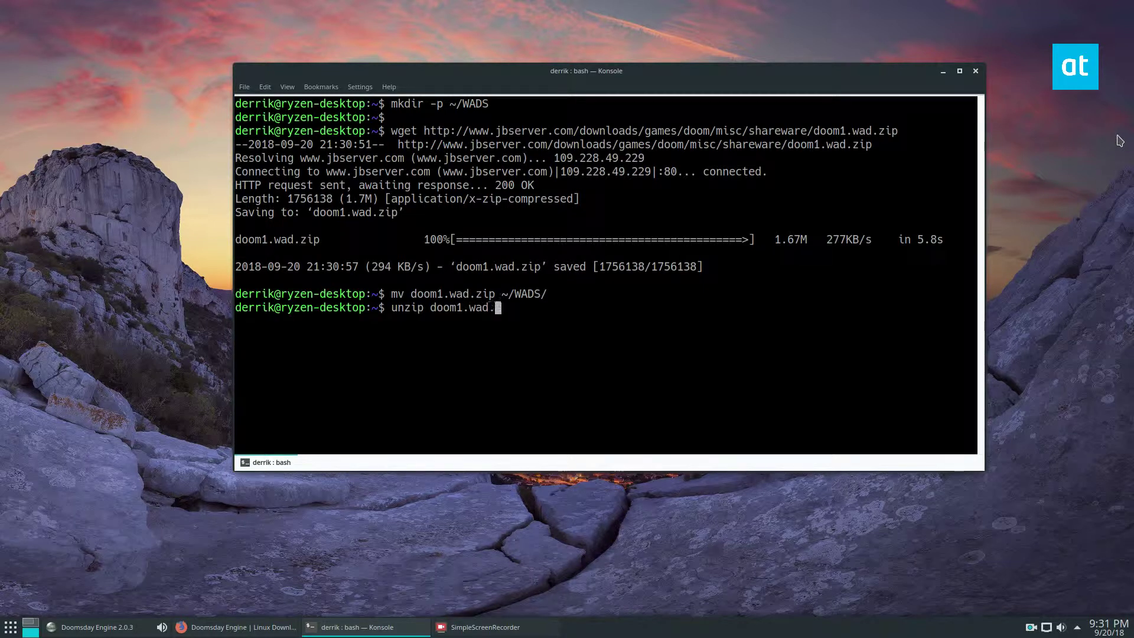
pyautogui.write('zip')
pyautogui.press('Return')
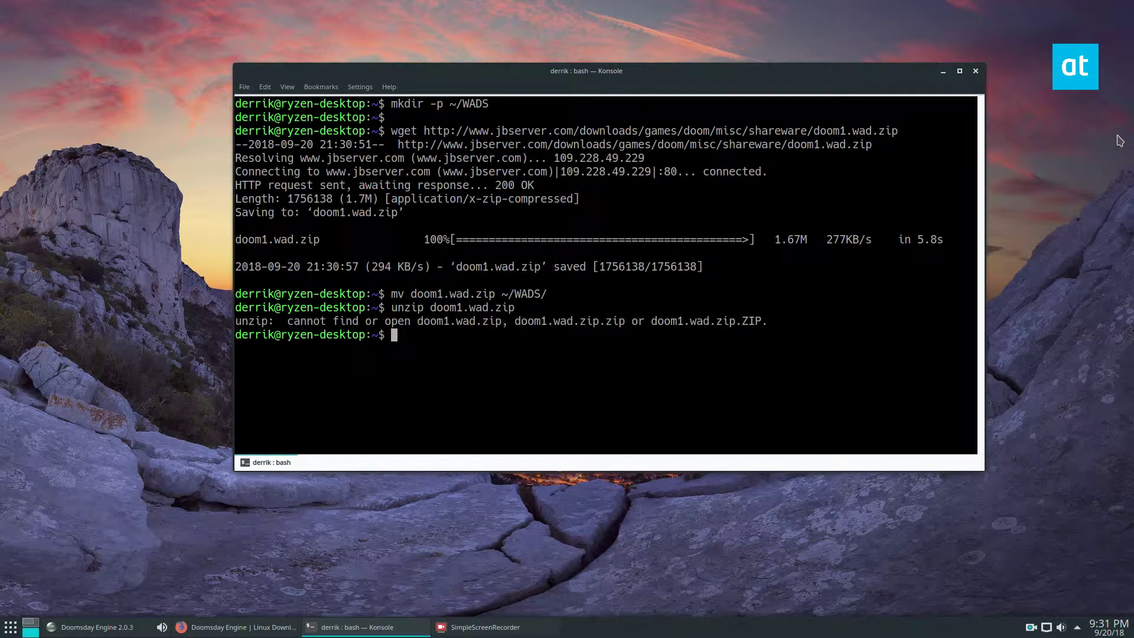
# Change into the ~/WADS/ directory and unzip doom1.wad.zip there.
pyautogui.write('cd ~/W')
pyautogui.press('Tab')
pyautogui.press('Return')
pyautogui.write('unzip do')
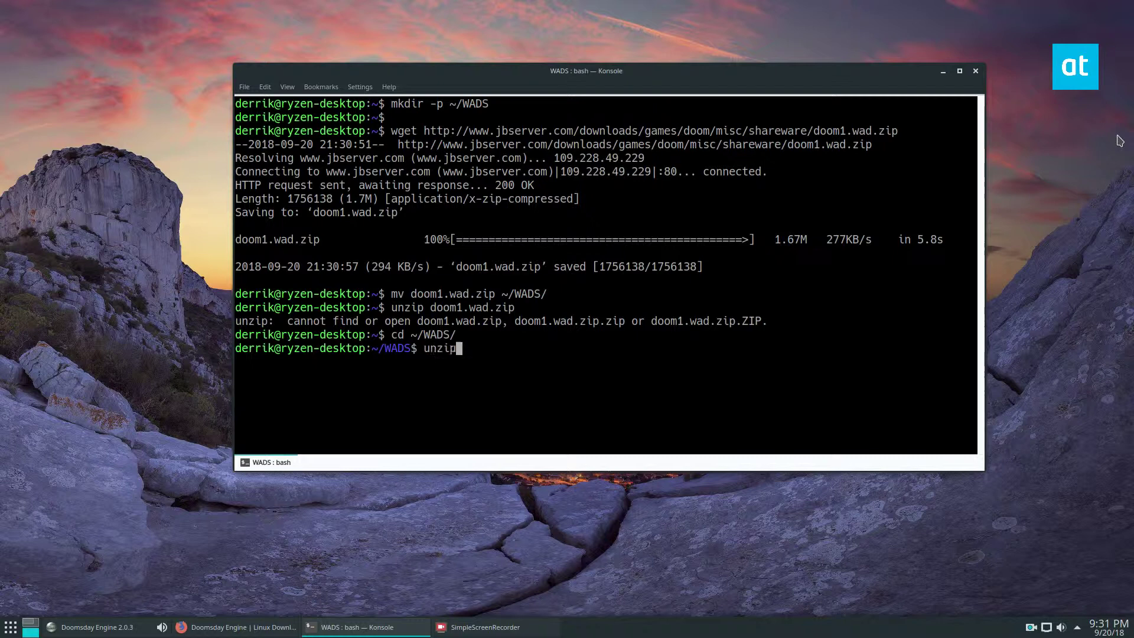
pyautogui.press('Tab')
pyautogui.press('Return')
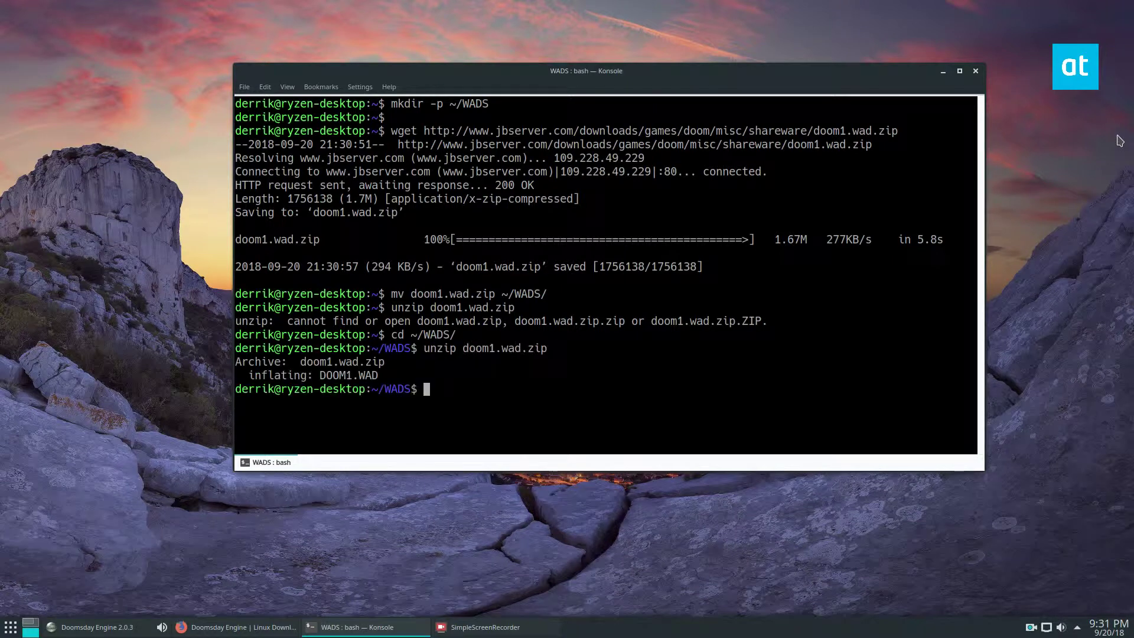
# List the WADS directory and delete the doom1.wad.zip archive from it.
pyautogui.write('ls')
pyautogui.press('Return')
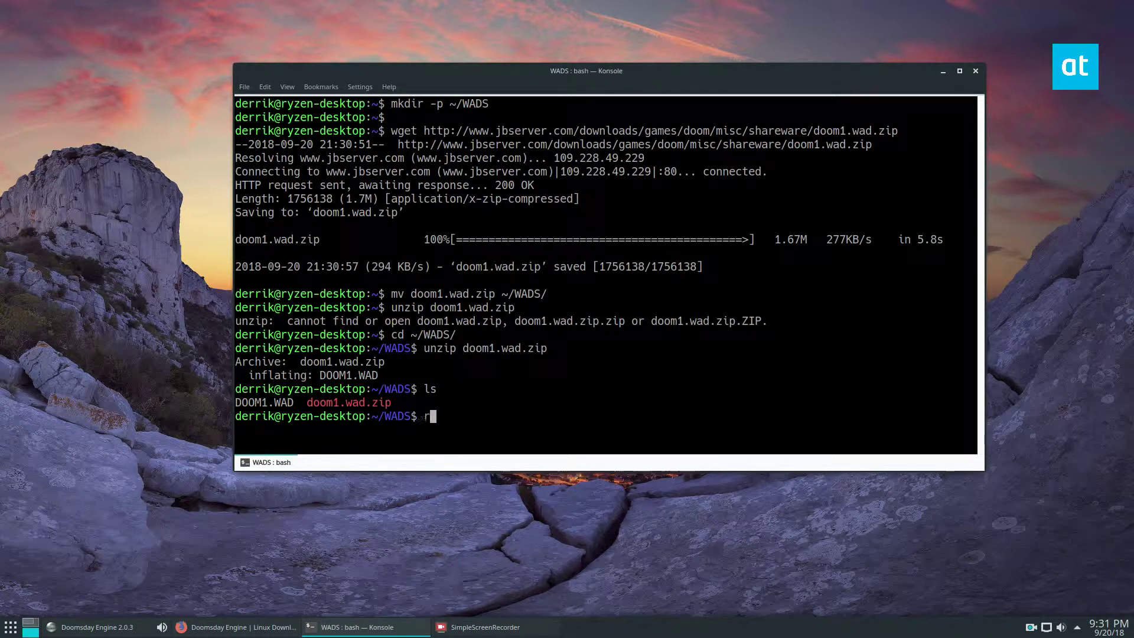
pyautogui.write('m doom1.wad.zip')
pyautogui.press('Return')
# Clear the terminal output after deleting the archive.
pyautogui.write('c')
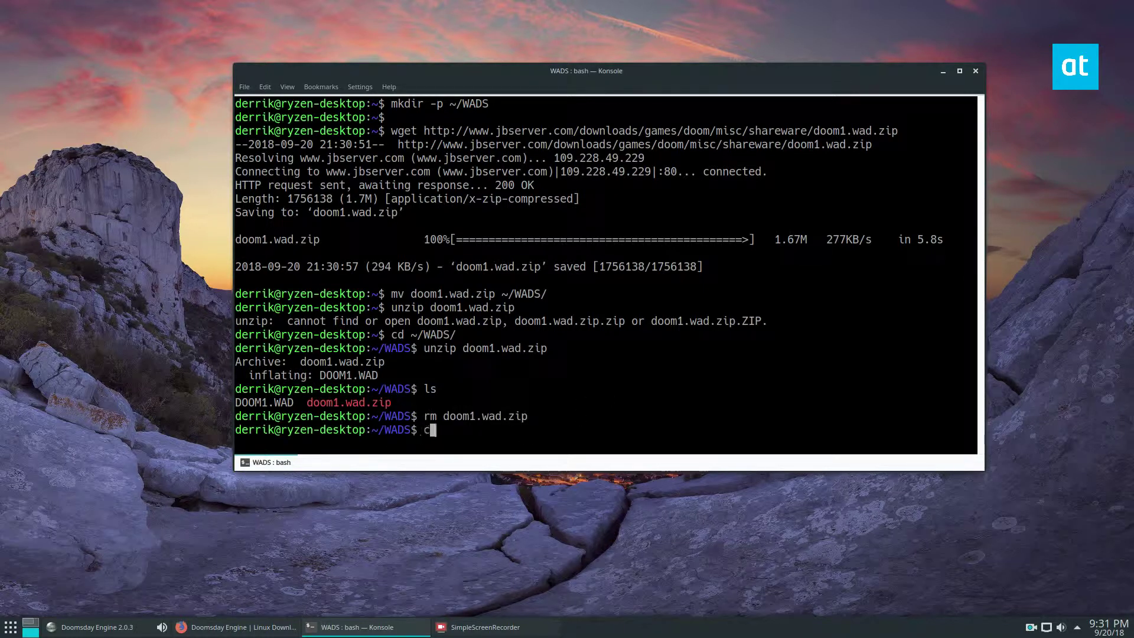
pyautogui.write('lea')
pyautogui.press('Return')
pyautogui.write('clear')
pyautogui.press('Return')
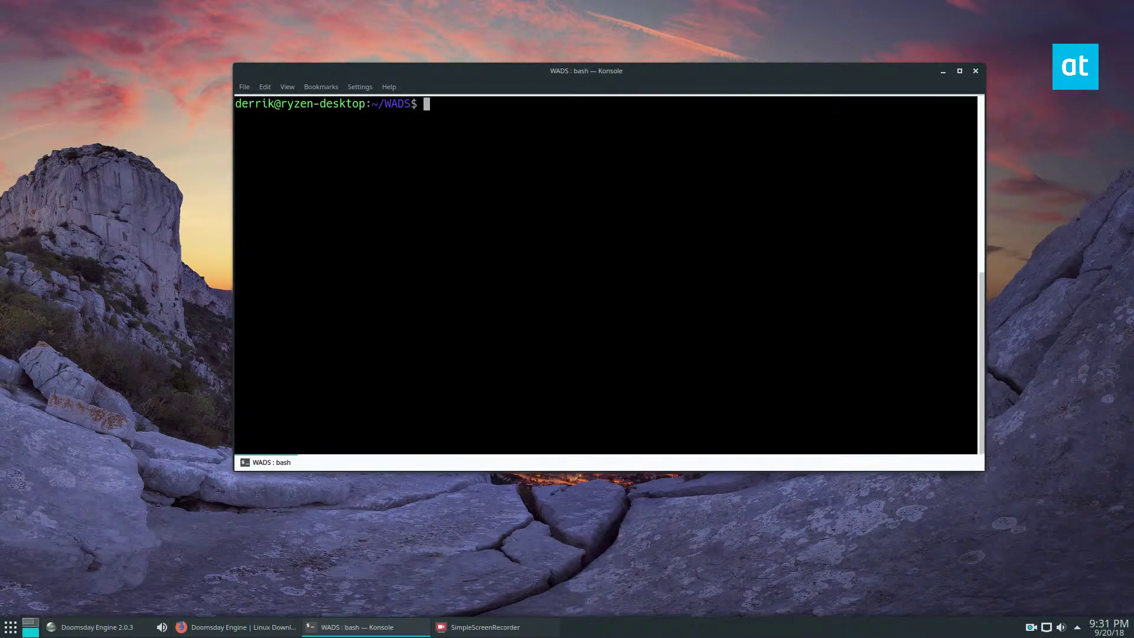
# Check which files are in the WADS directory and minimize the terminal window.
pyautogui.write('ls')
pyautogui.press('Return')
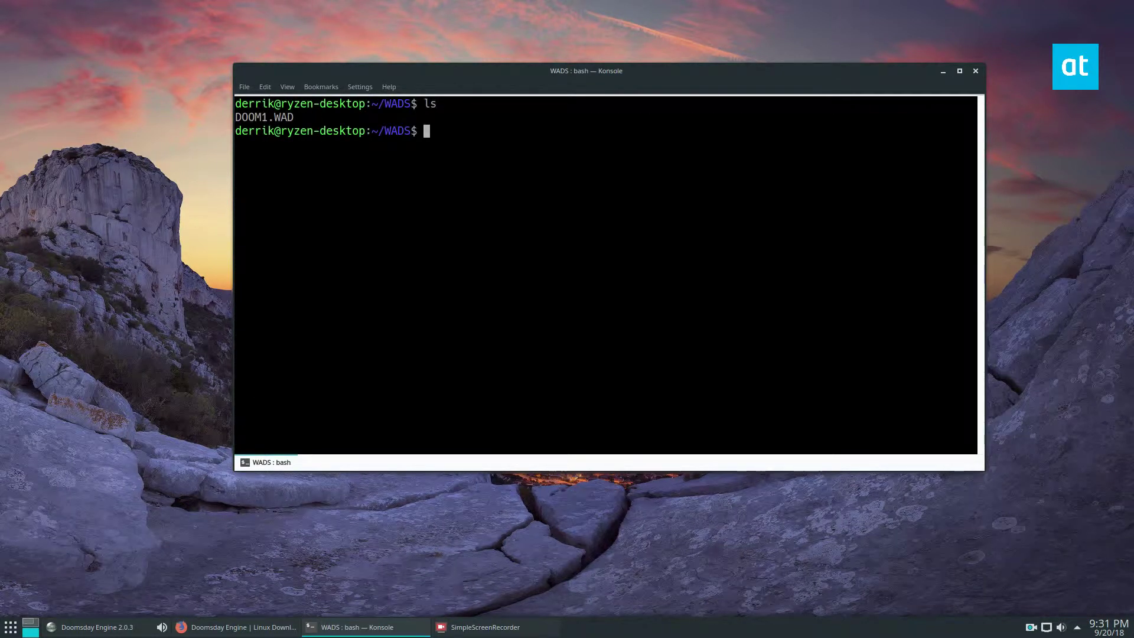
pyautogui.click(355, 627)
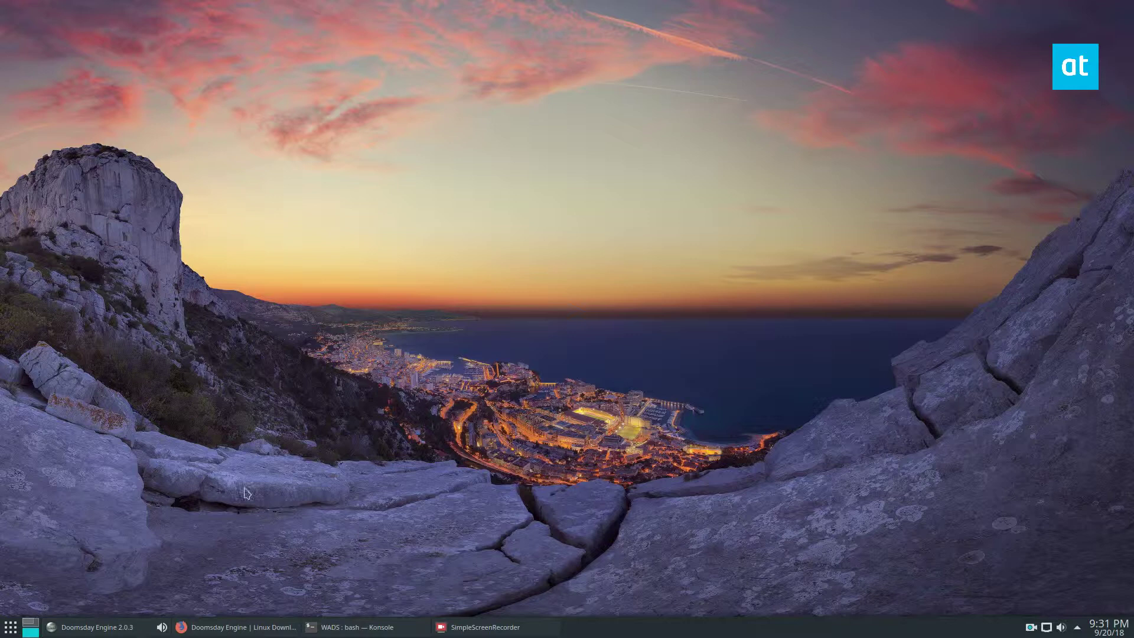
# Switch to Doomsday Engine and select the WADS folder in the home directory as the IWAD folder.
pyautogui.click(94, 627)
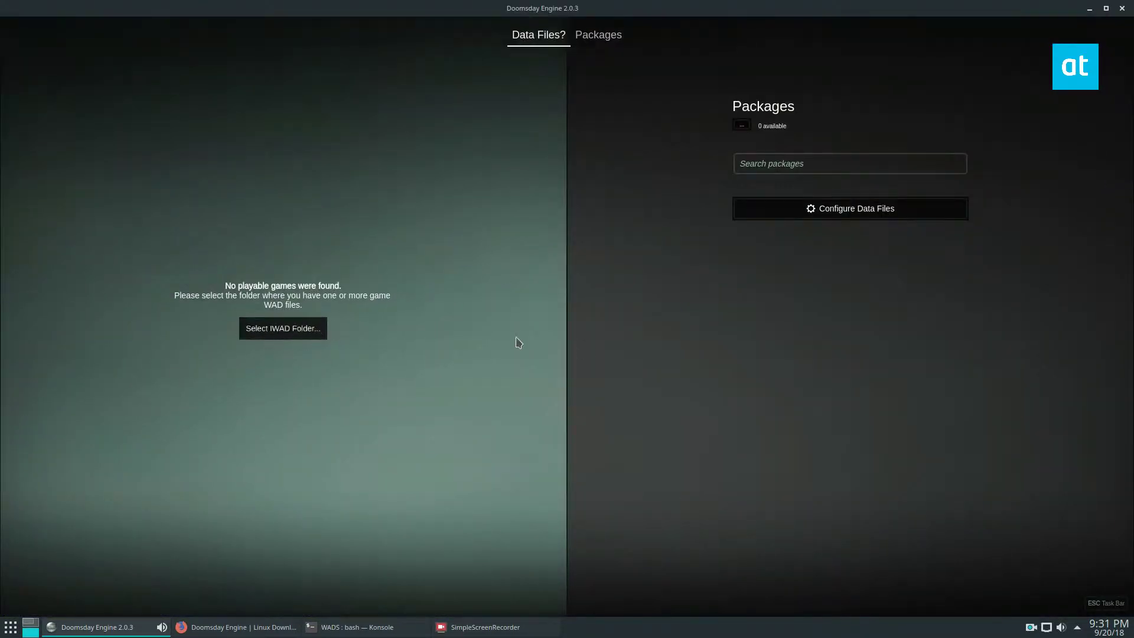
pyautogui.click(283, 328)
pyautogui.click(503, 163)
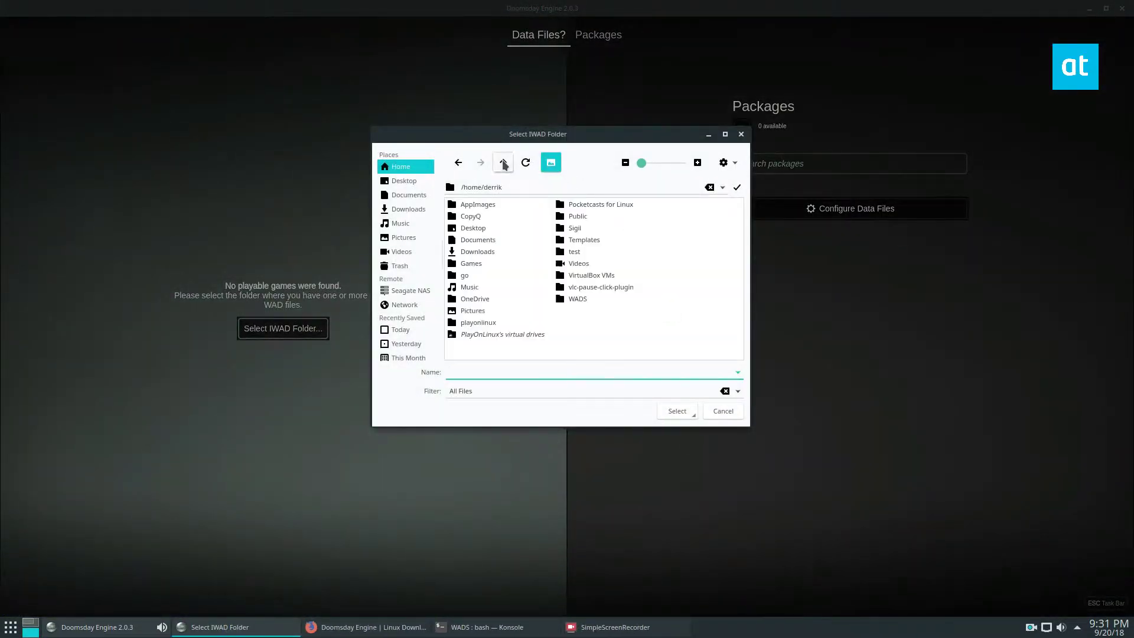
pyautogui.click(504, 163)
pyautogui.doubleClick(461, 208)
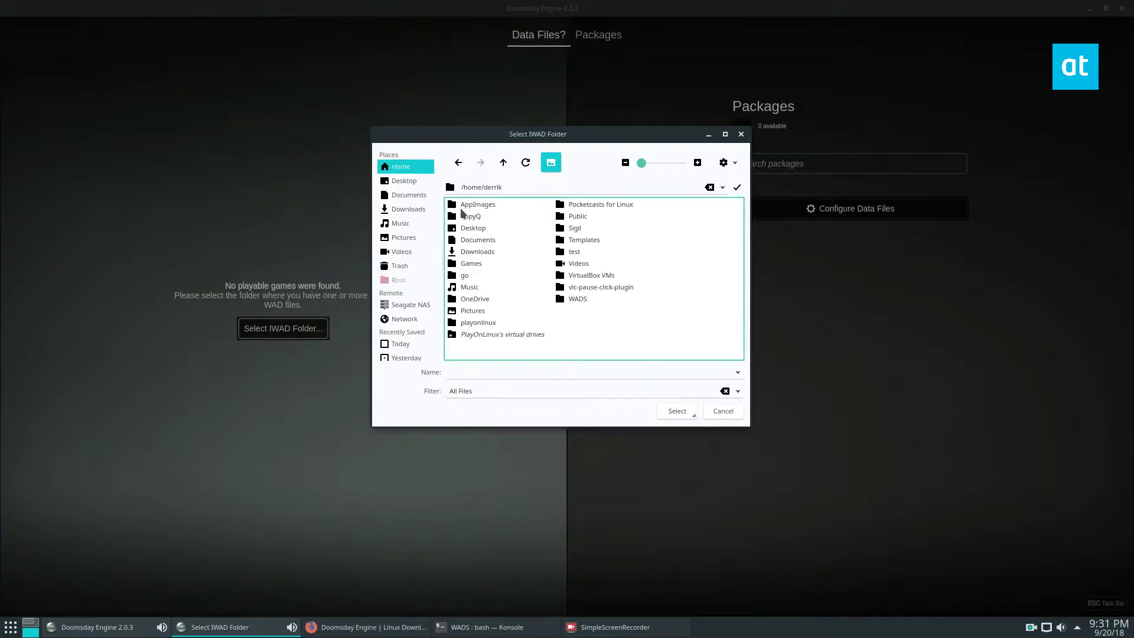
pyautogui.doubleClick(576, 299)
pyautogui.click(676, 413)
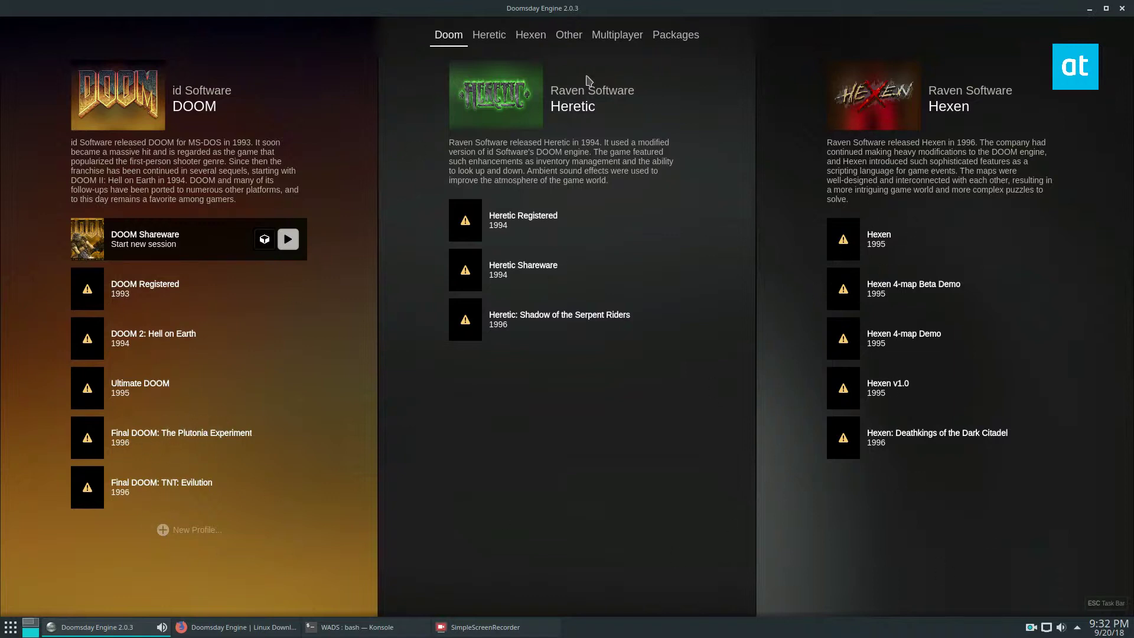
# Launch DOOM Shareware and start a new game in the Knee-Deep in the Dead episode.
pyautogui.click(287, 242)
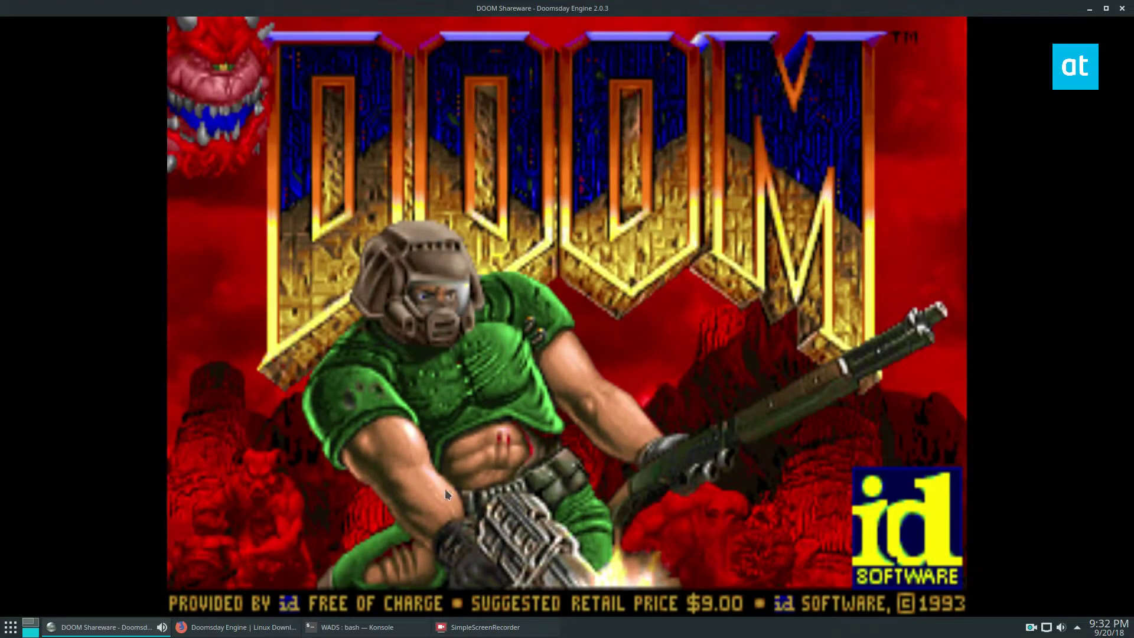
pyautogui.press('Escape')
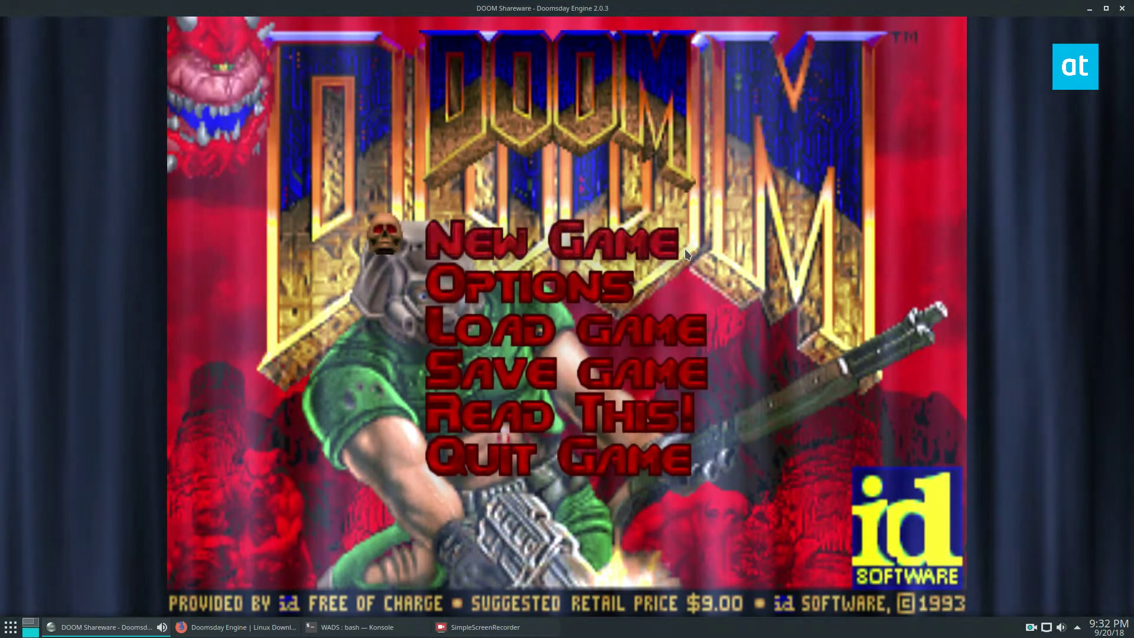
pyautogui.press('Return')
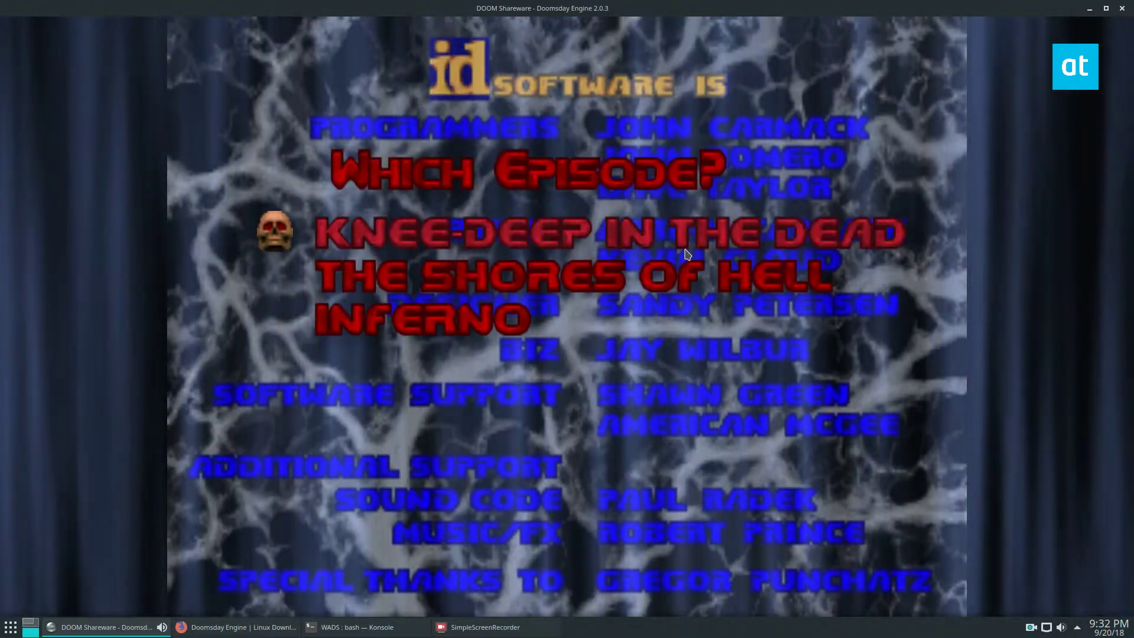
pyautogui.press('Up')
pyautogui.press('Down')
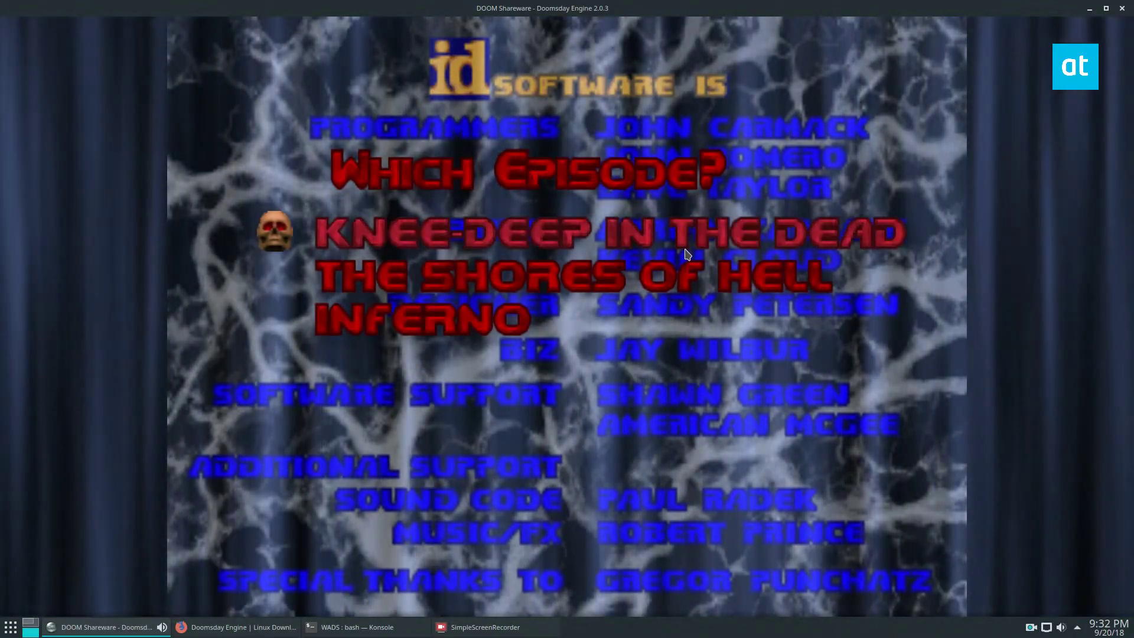
pyautogui.press('Down')
pyautogui.press('Return')
pyautogui.press('Return')
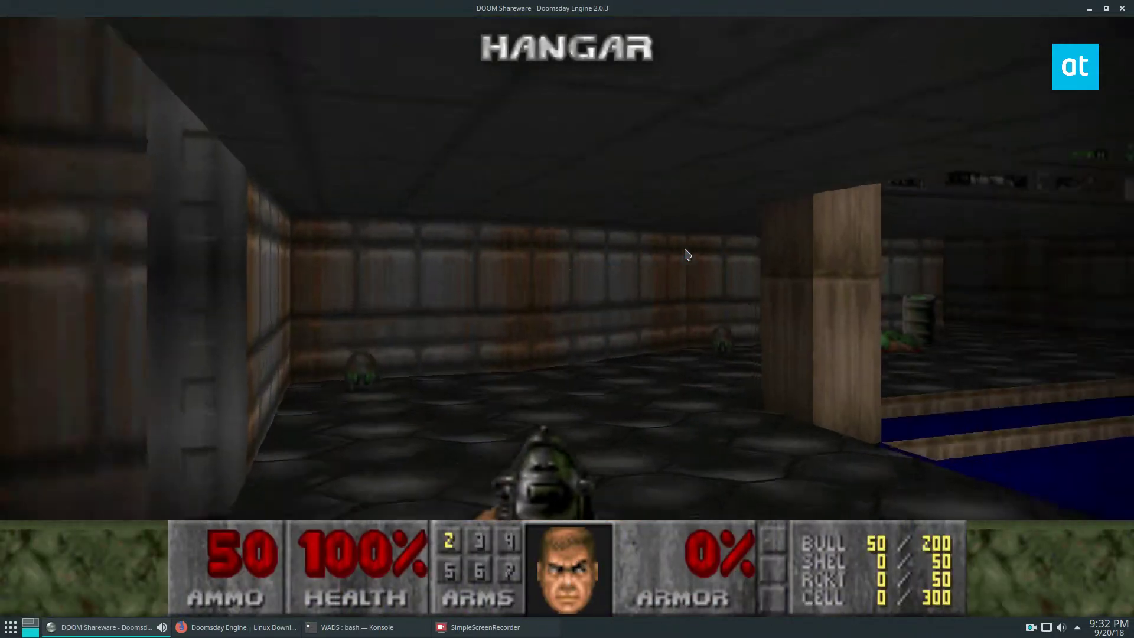
# Move through the Hangar's starting area, collect an armor bonus and fire the pistol on the way into the next room.
pyautogui.press('Up')
pyautogui.press('Left')
pyautogui.press('Up')
pyautogui.press('Left')
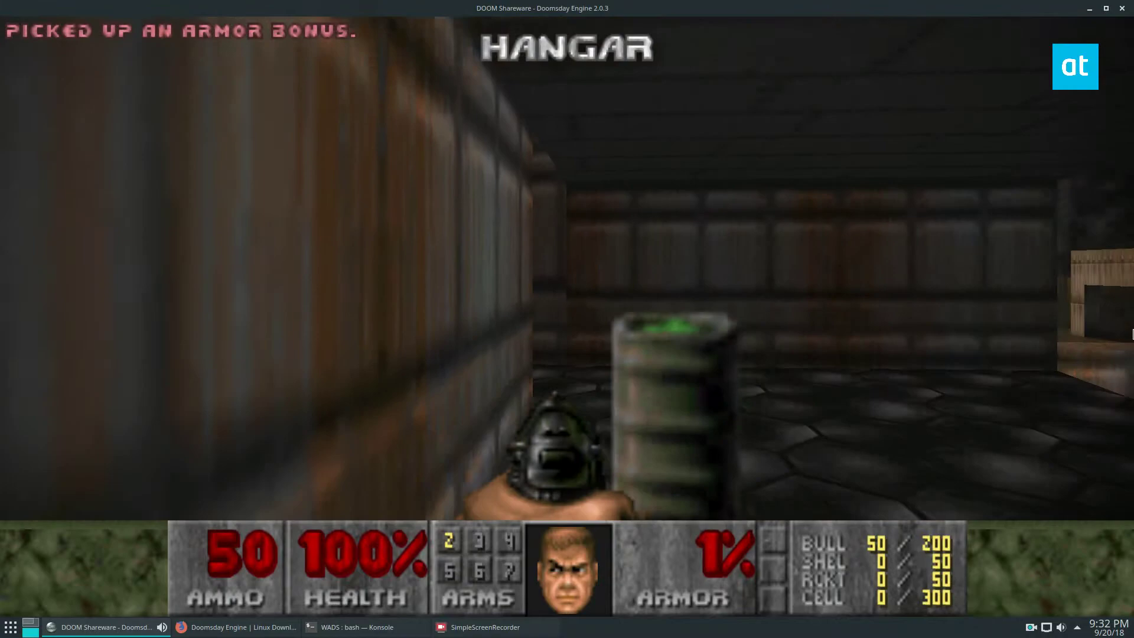
pyautogui.press('Up')
pyautogui.press('Left')
pyautogui.press('ctrl')
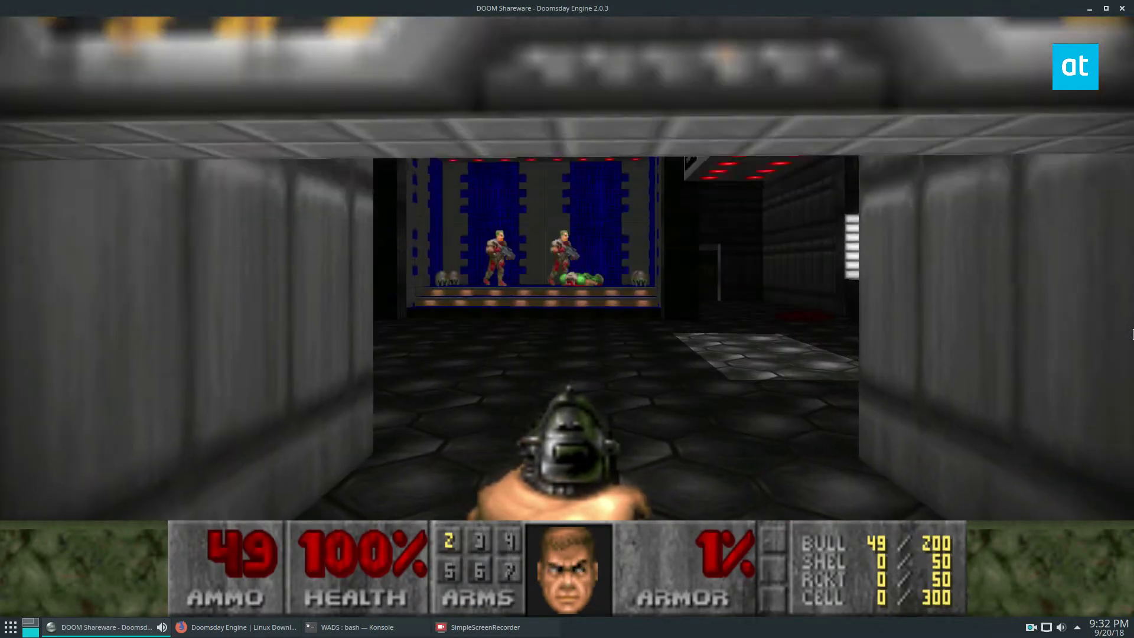
# Advance through the doorway and shoot the two soldiers on the blue-walled platform.
pyautogui.press('Up')
pyautogui.press('ctrl')
pyautogui.press('Right')
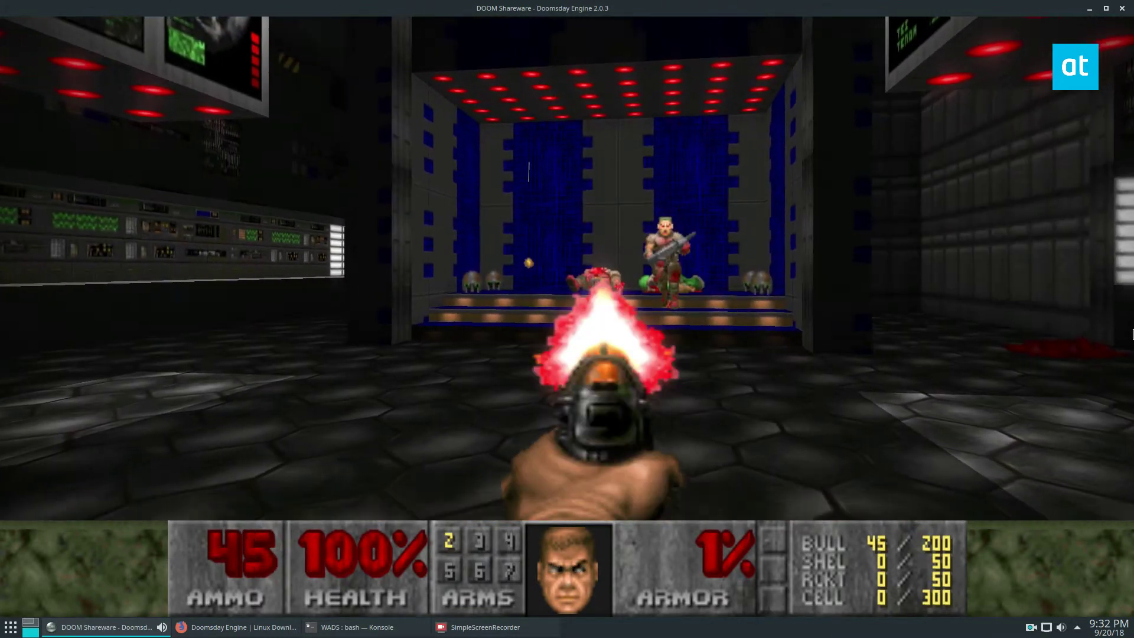
pyautogui.press('ctrl')
# Look around the computer room and head for the passage with the blue potion beside the platform.
pyautogui.press('Left')
pyautogui.press('Up')
pyautogui.press('Left')
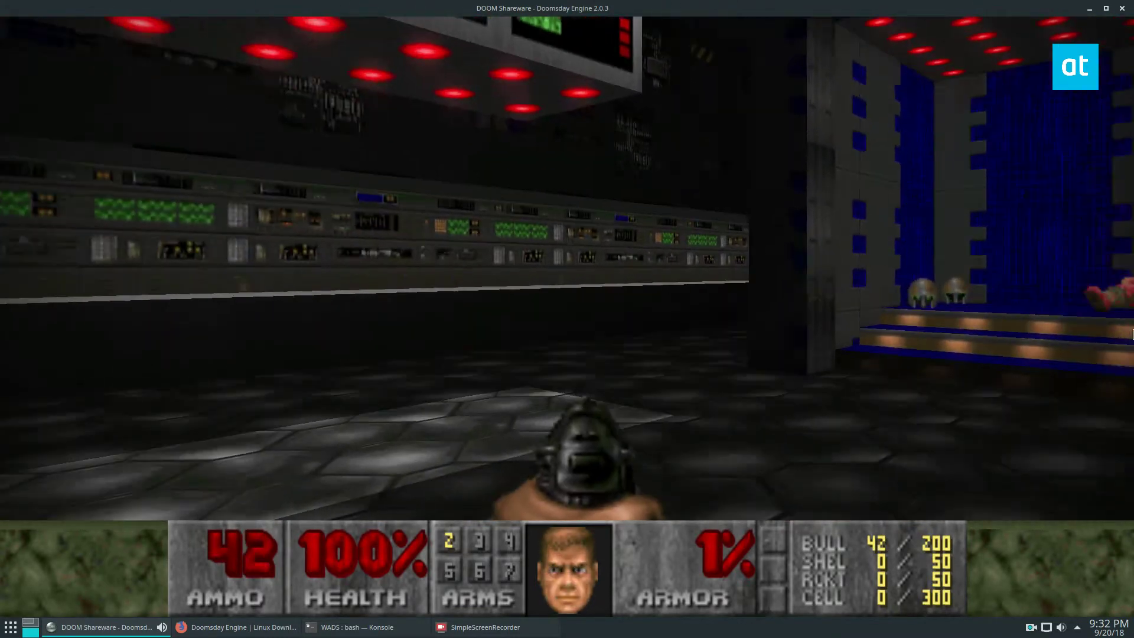
pyautogui.press('Right')
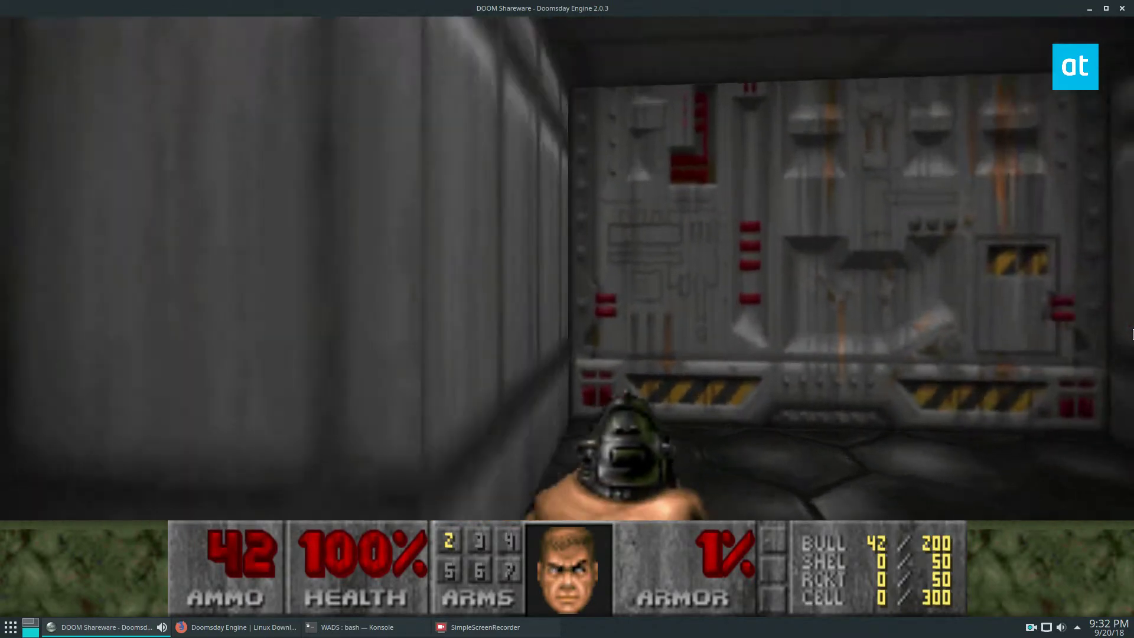
pyautogui.press('Left')
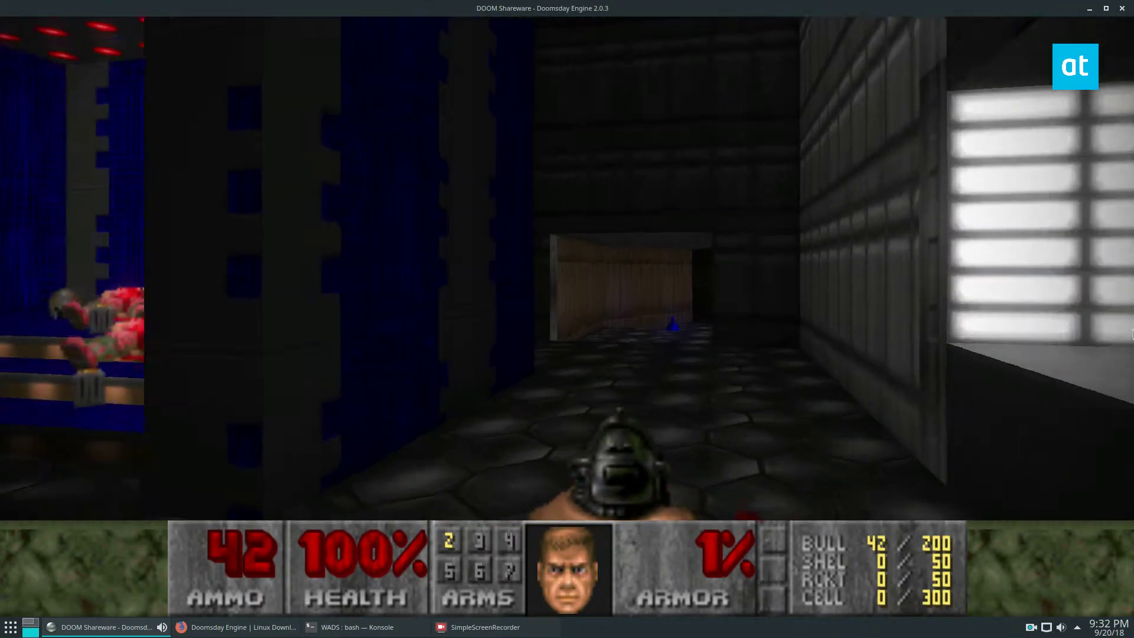
pyautogui.press('Up')
# Shoot the soldier at the end of the passage and pick up the blue health bonus.
pyautogui.press('Up')
pyautogui.press('ctrl')
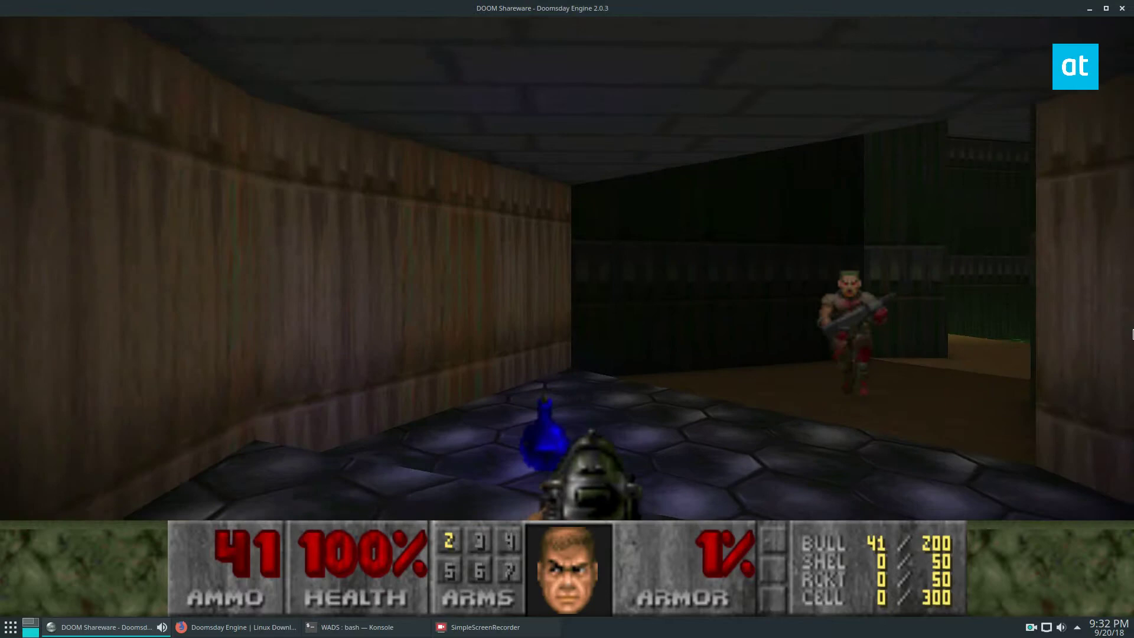
pyautogui.press('Right')
pyautogui.press('ctrl')
pyautogui.press('Up')
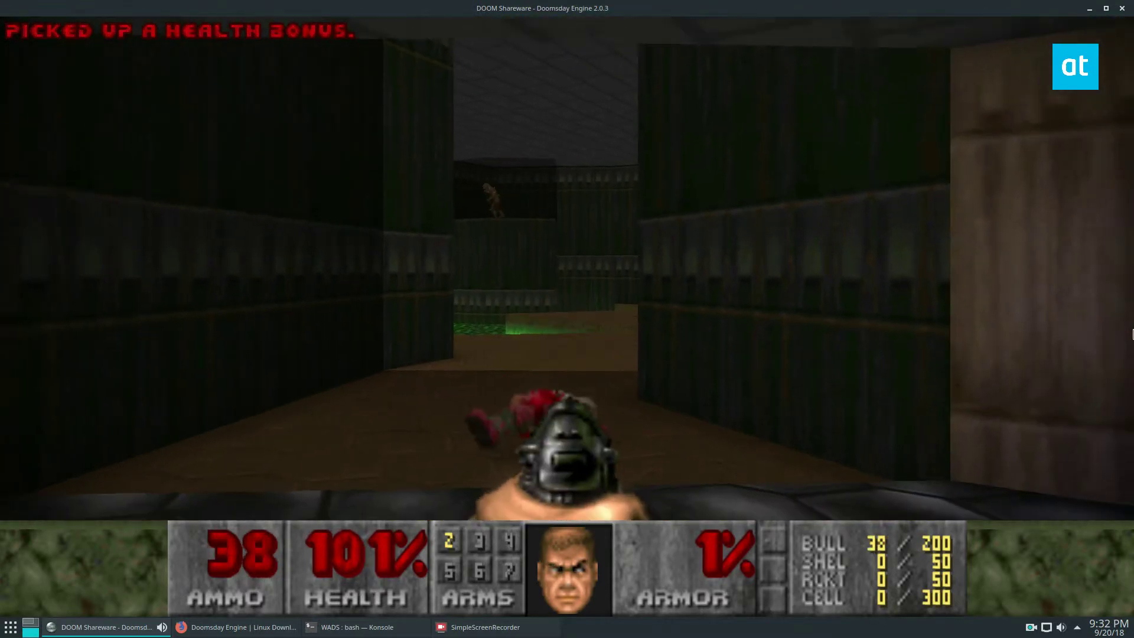
# Collect the ammo clip, enter the green slime room and fire at the enemies there.
pyautogui.press('Up')
pyautogui.press('ctrl')
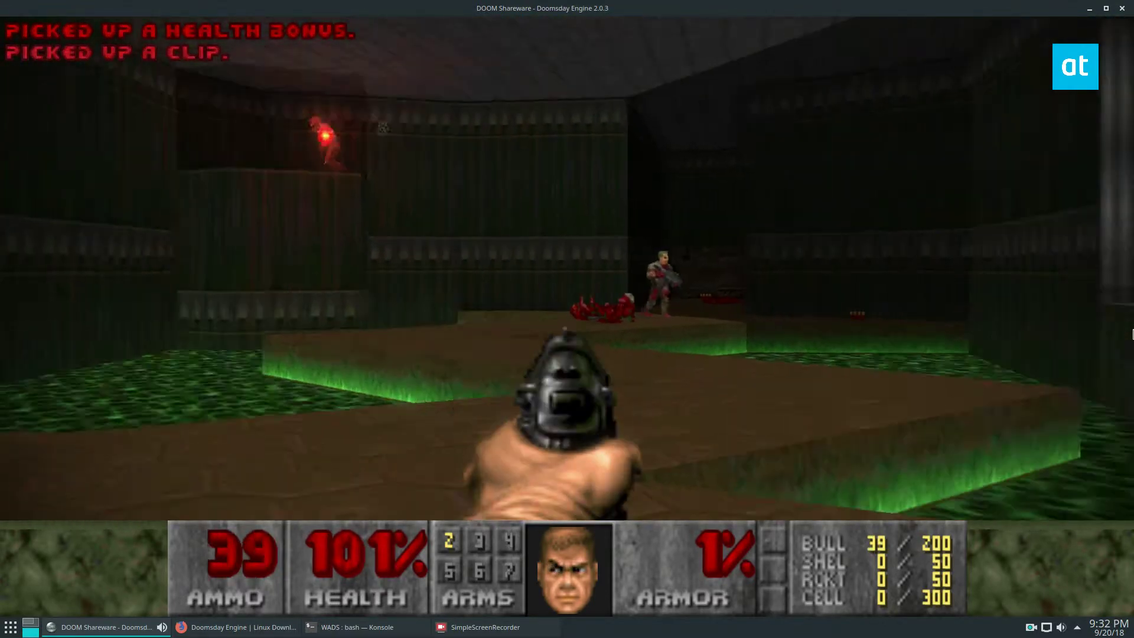
pyautogui.press('Left')
pyautogui.press('ctrl')
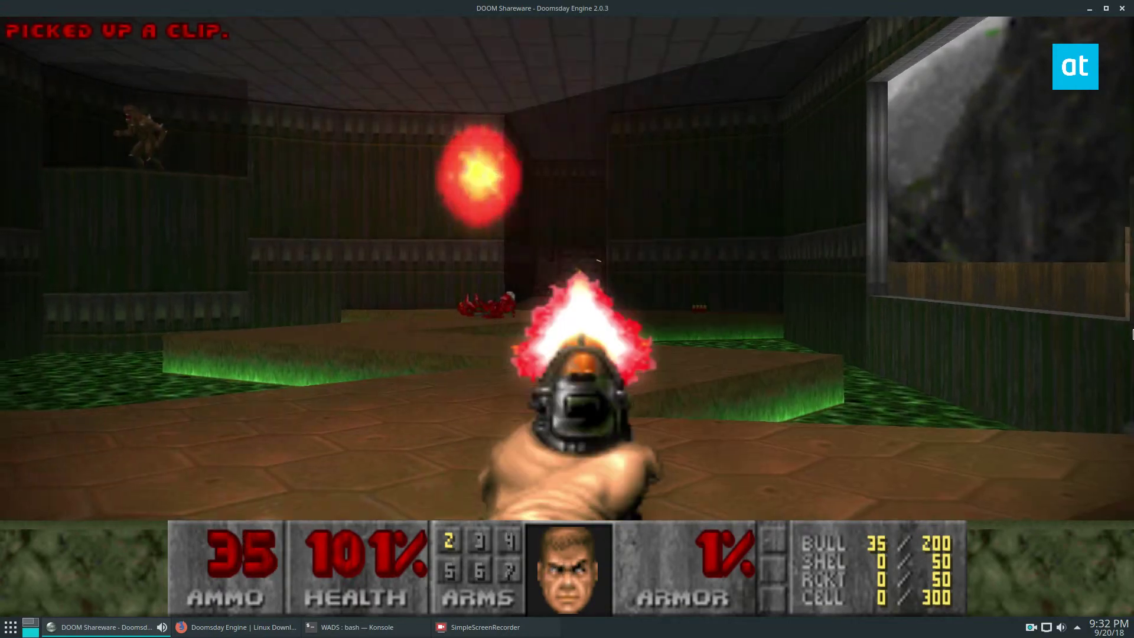